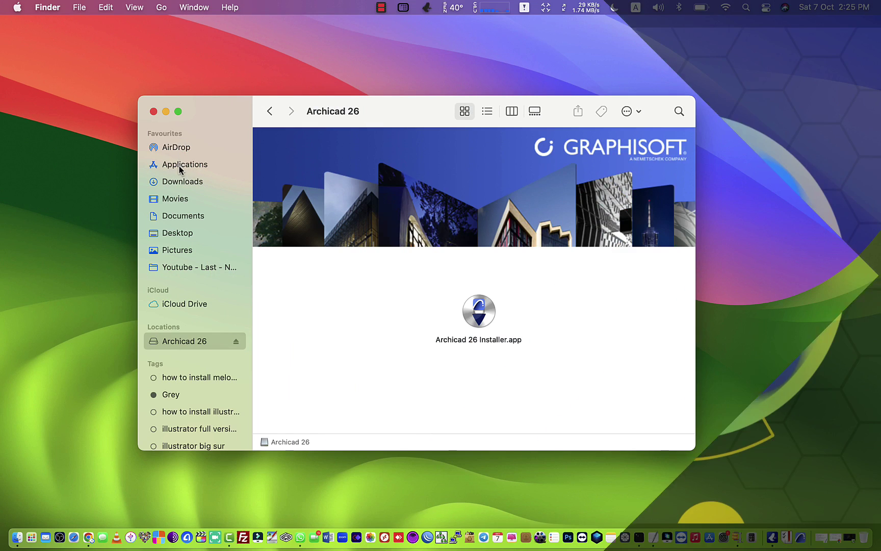
Step: Launch Archicad 26.app from Applications › Graphisoft › Archicad 26 with its right-click Open command
left_click(180, 166)
left_click(310, 137)
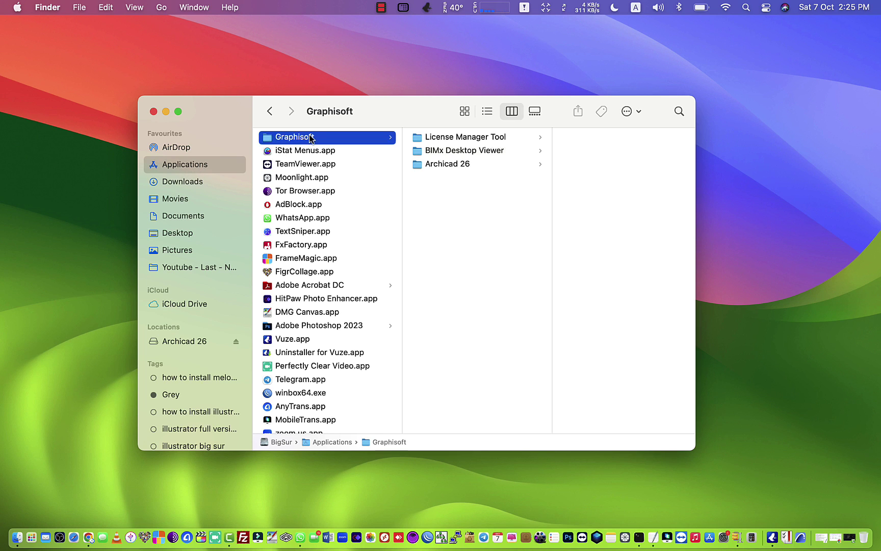
left_click(478, 162)
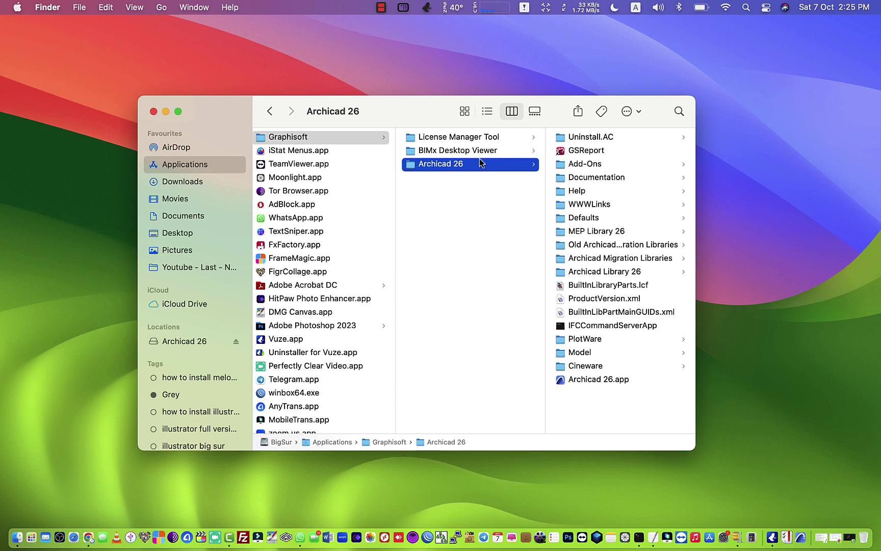
left_click(581, 381)
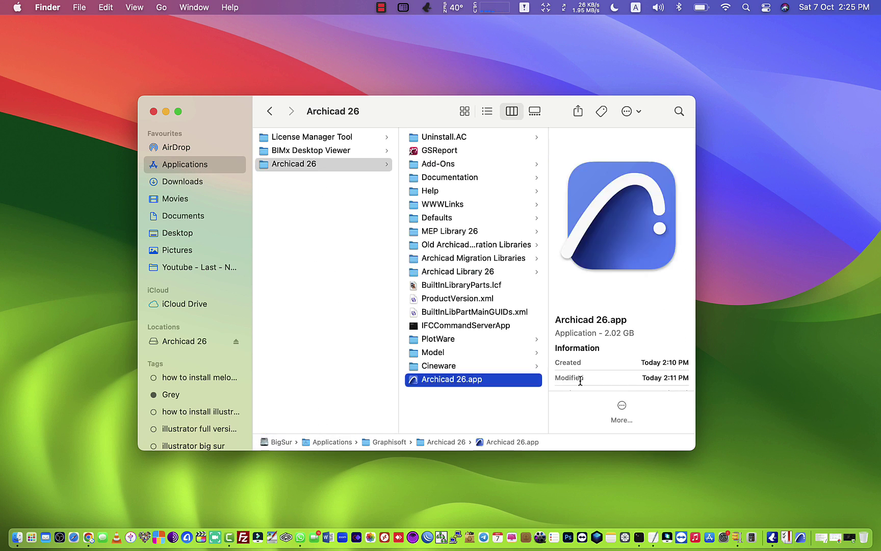
right_click(495, 379)
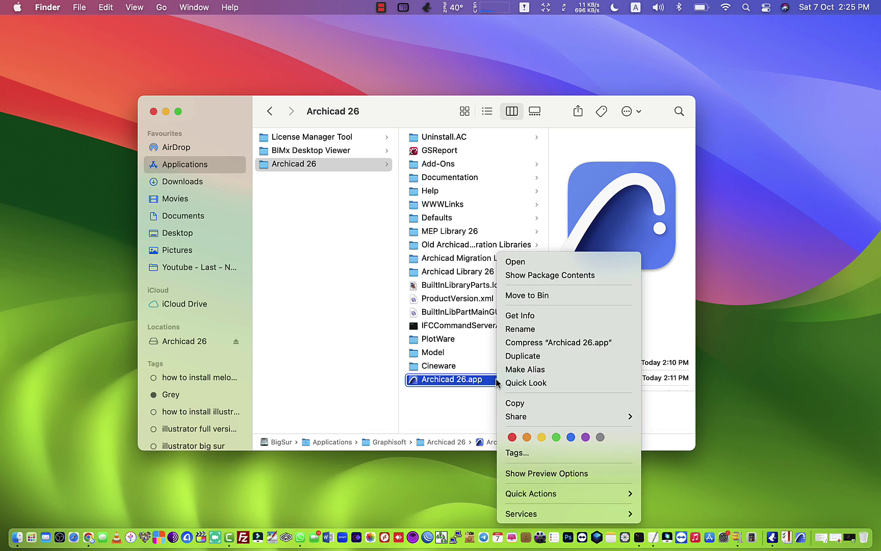
left_click(549, 263)
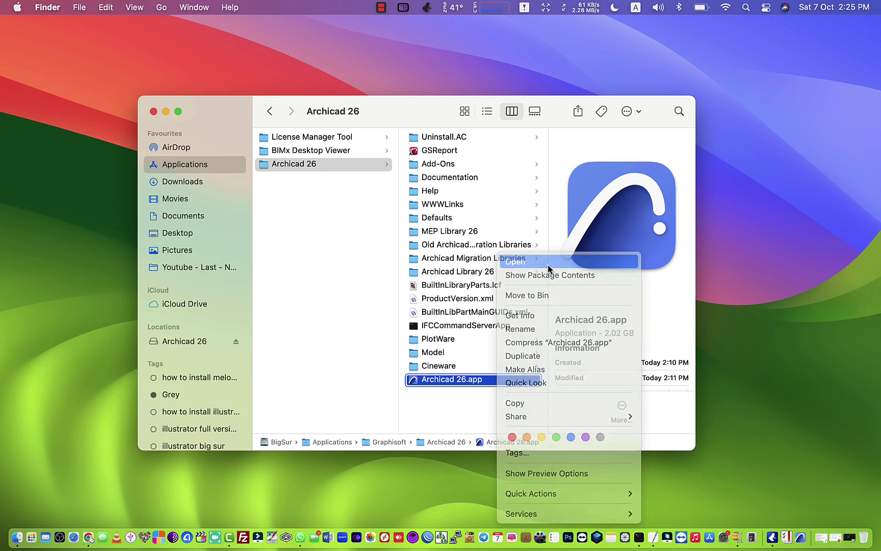
Step: Minimize Finder, create a new blank project, and switch to the 3D view
left_click(165, 112)
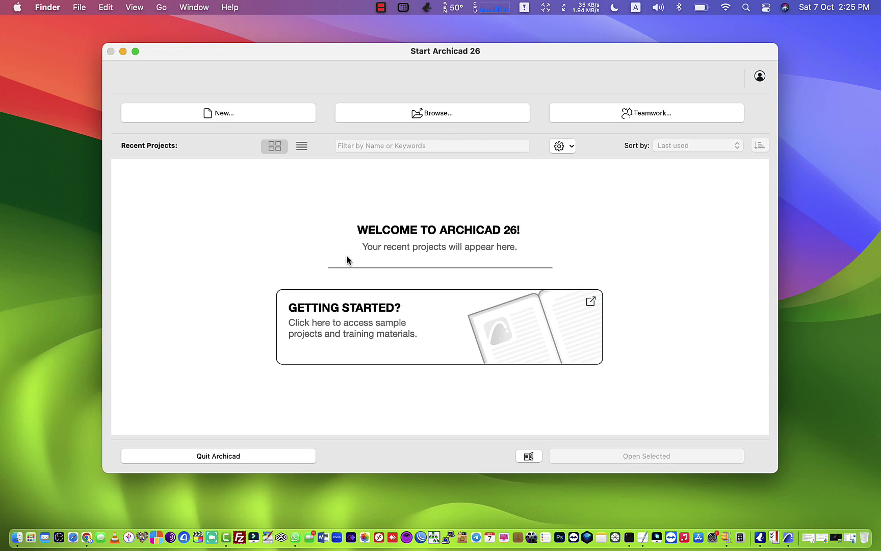
left_click(225, 115)
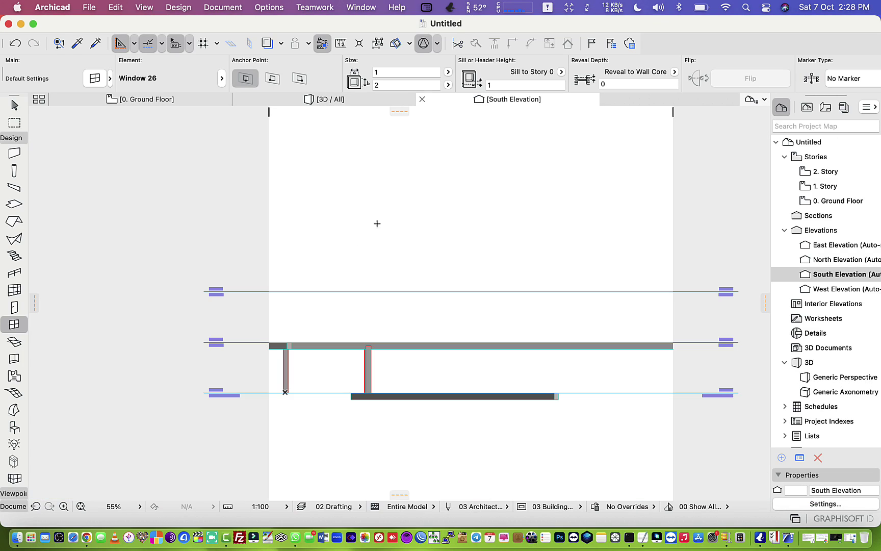
scroll(491, 357, "down", 2)
scroll(491, 357, "down", 3)
scroll(491, 357, "up", 4)
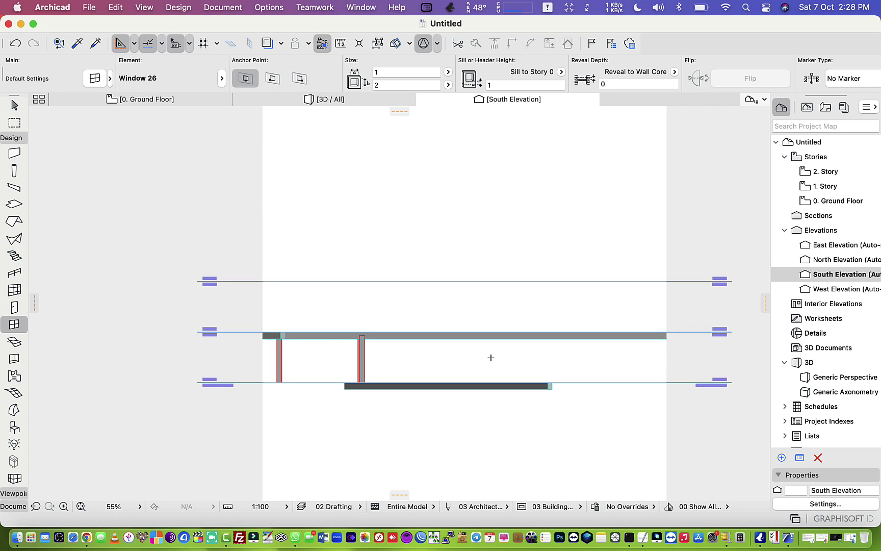
left_click(321, 101)
Step: Place armchairs on the floor and a door in the wall
left_click(15, 428)
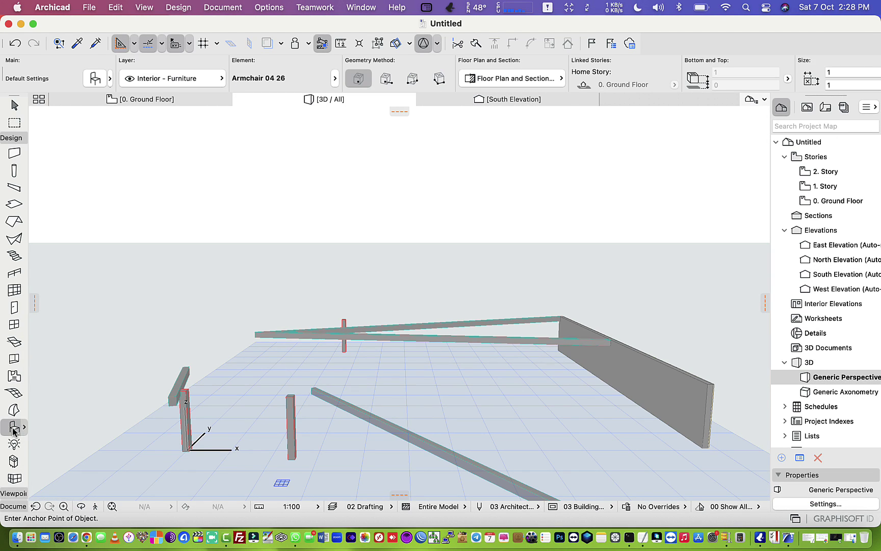
left_click(470, 393)
scroll(553, 381, "up", 5)
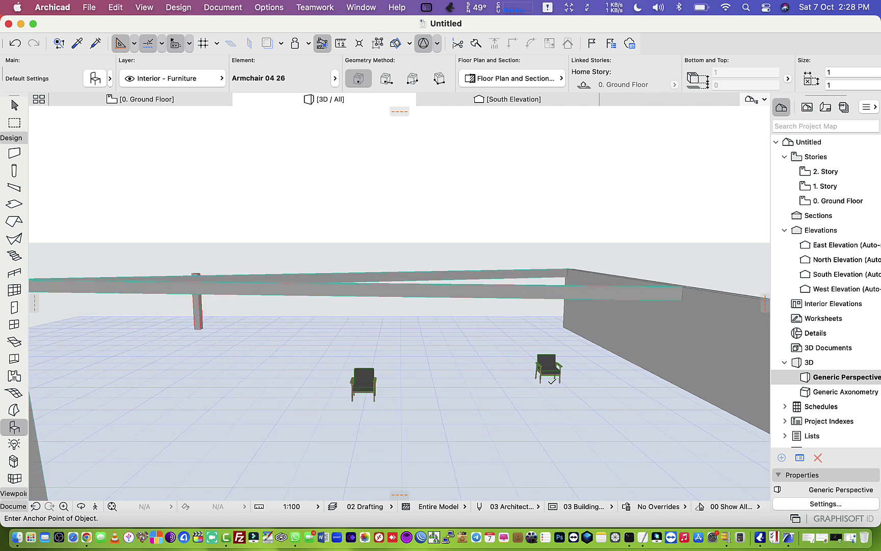
scroll(552, 381, "up", 5)
left_click(374, 381)
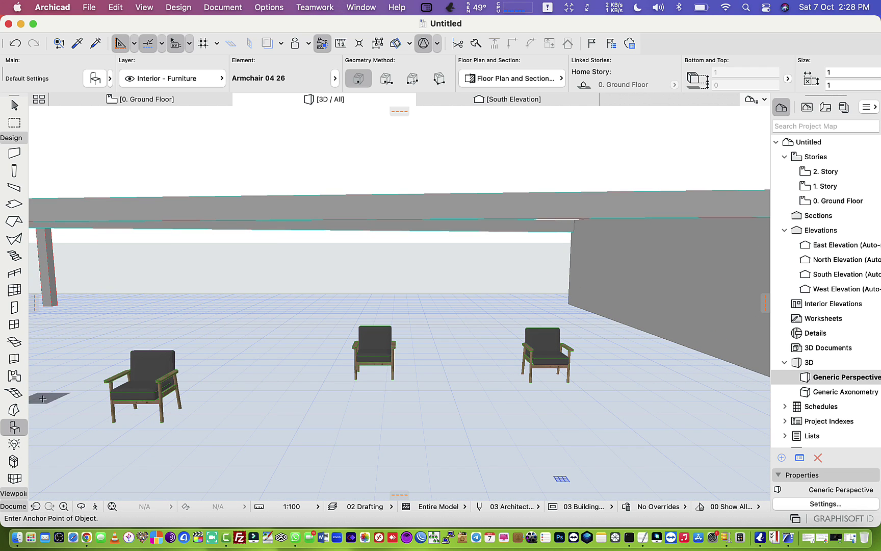
left_click(14, 307)
left_click(708, 324)
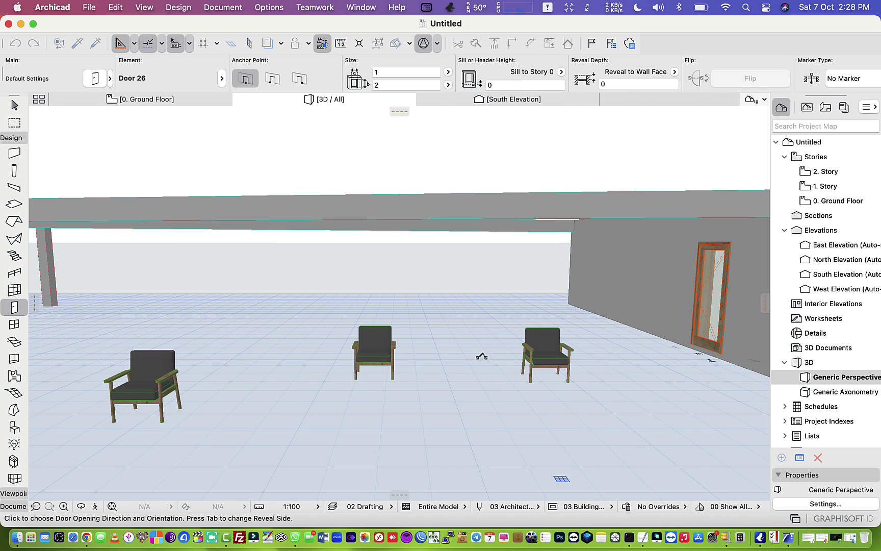
scroll(313, 313, "right", 5)
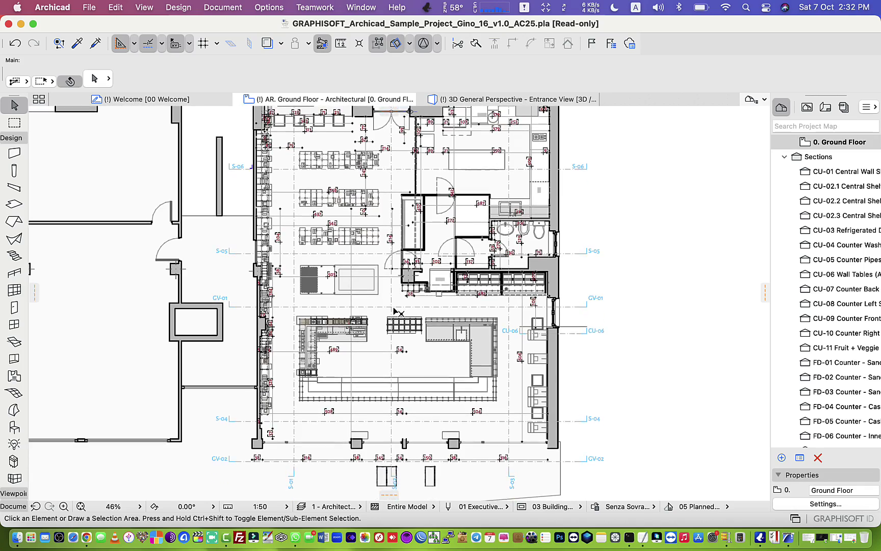
Step: Zoom and pan around the Gino 16 sample's Ground Floor plan
scroll(362, 250, "up", 2)
scroll(328, 191, "up", 5)
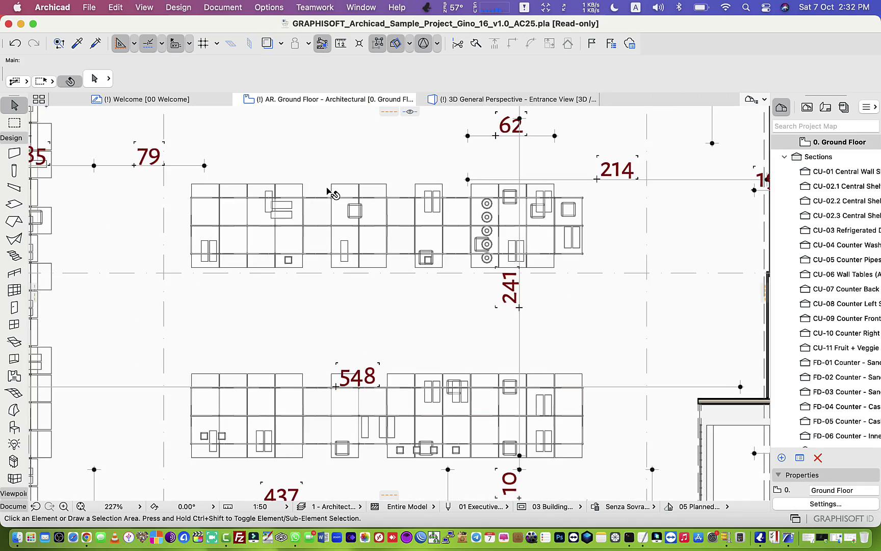
scroll(328, 192, "left", 2)
scroll(329, 193, "left", 2)
scroll(329, 193, "up", 5)
scroll(329, 193, "left", 3)
scroll(327, 191, "up", 4)
scroll(327, 191, "right", 3)
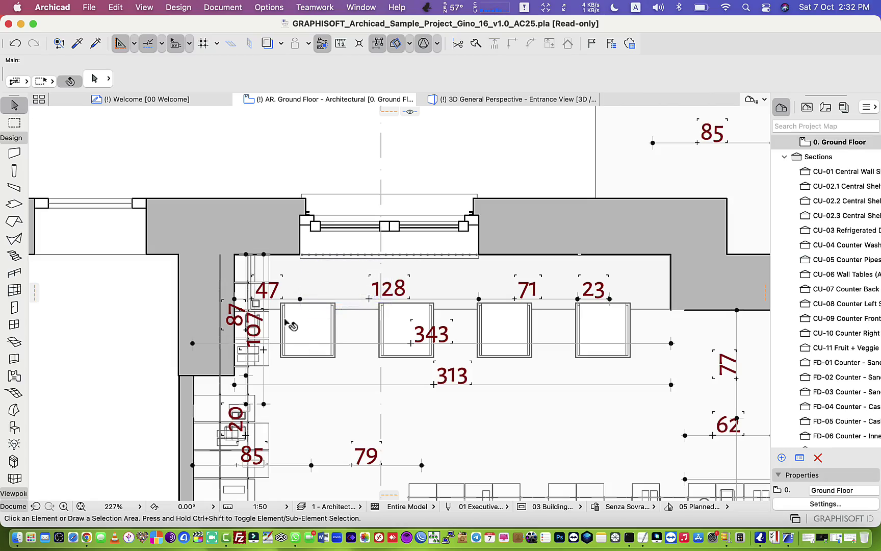
Step: Switch to the 3D perspective and orbit to reveal the wall lettering
key("F3")
scroll(253, 330, "up", 3)
scroll(253, 329, "up", 3)
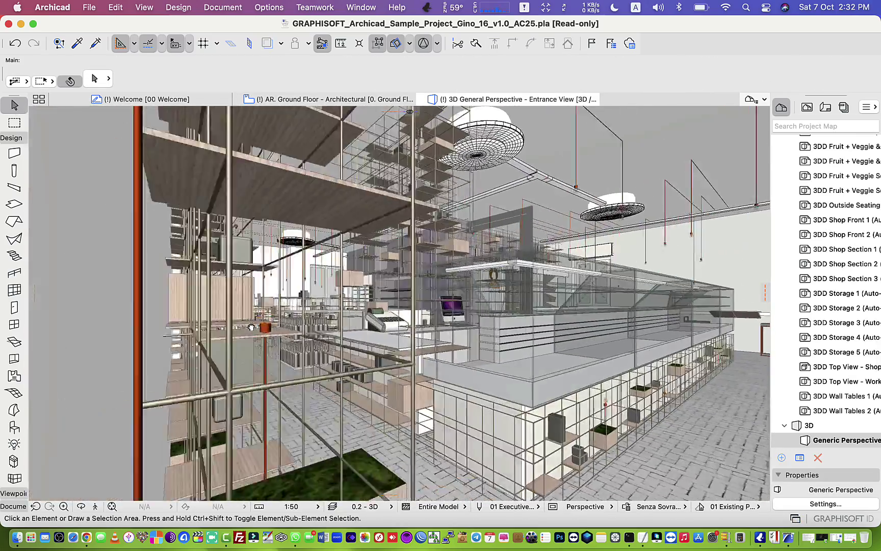
scroll(252, 328, "up", 3)
scroll(251, 327, "up", 3)
scroll(531, 387, "up", 3)
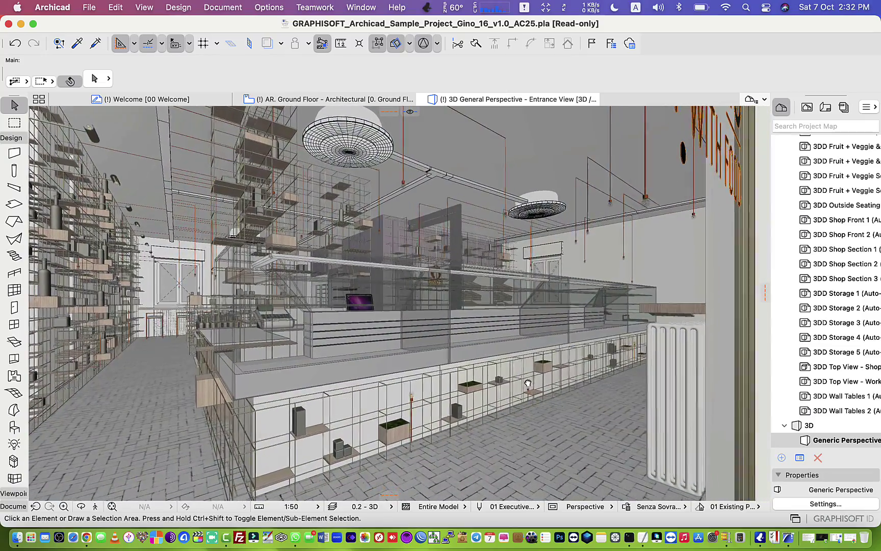
mouse_move(528, 383)
middle_mouse_down("shift")
mouse_move(624, 264)
mouse_move(643, 338)
middle_mouse_up("shift")
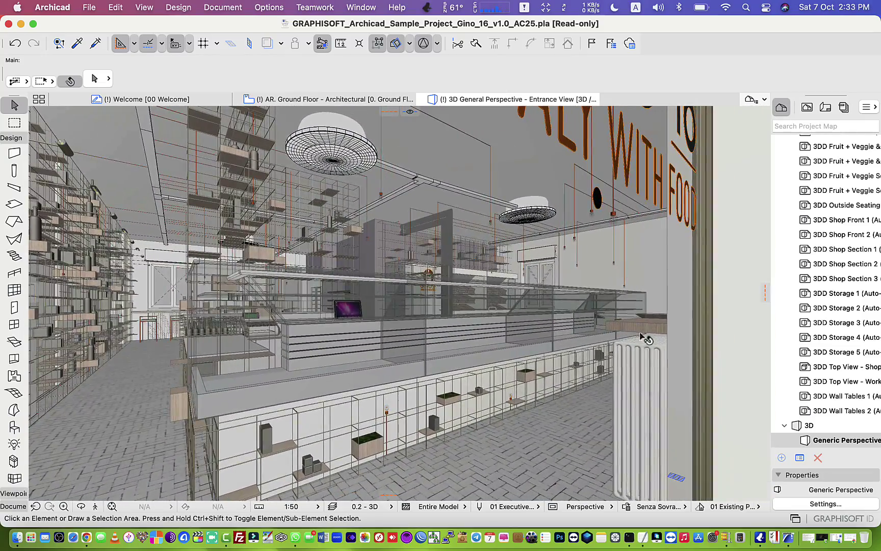
Step: Select the shop-front double door and zoom through the shop interior
left_click(289, 354)
scroll(364, 280, "up", 5)
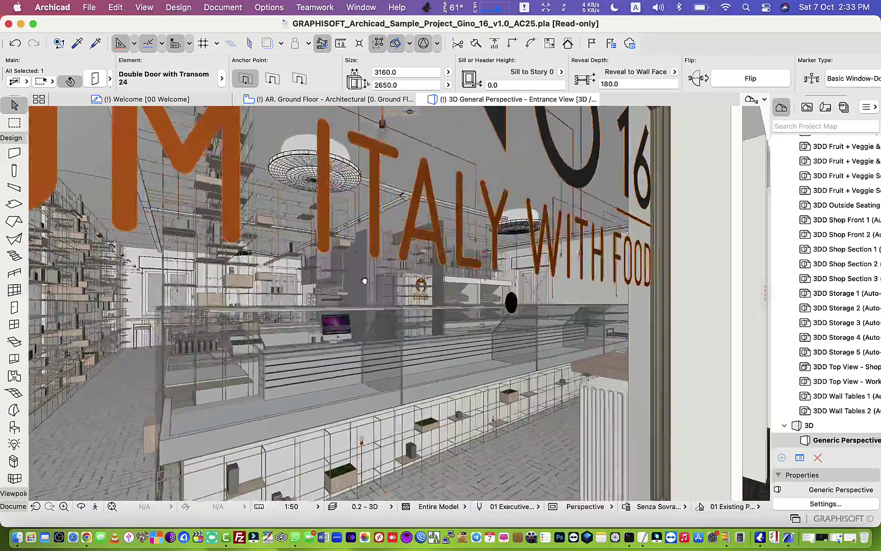
scroll(364, 281, "down", 5)
scroll(364, 280, "down", 3)
scroll(364, 280, "down", 2)
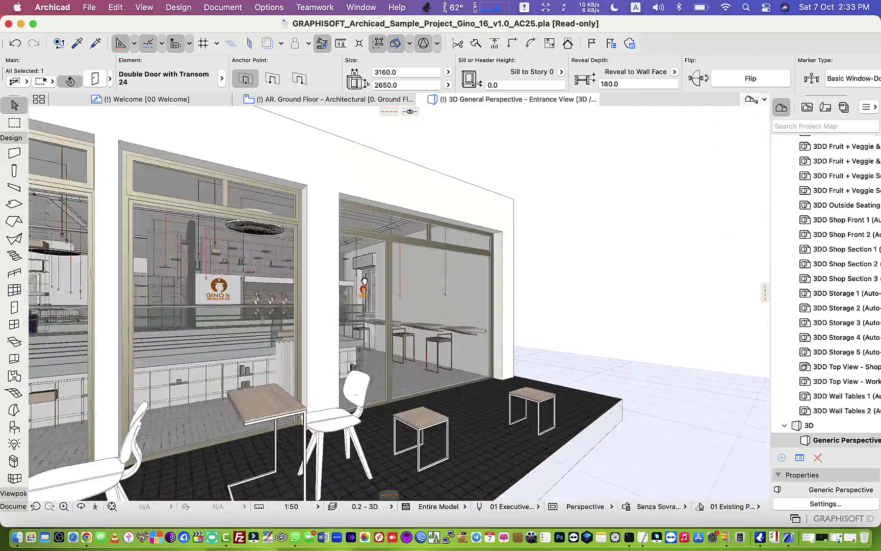
scroll(364, 280, "up", 3)
scroll(364, 280, "up", 3)
scroll(364, 281, "up", 3)
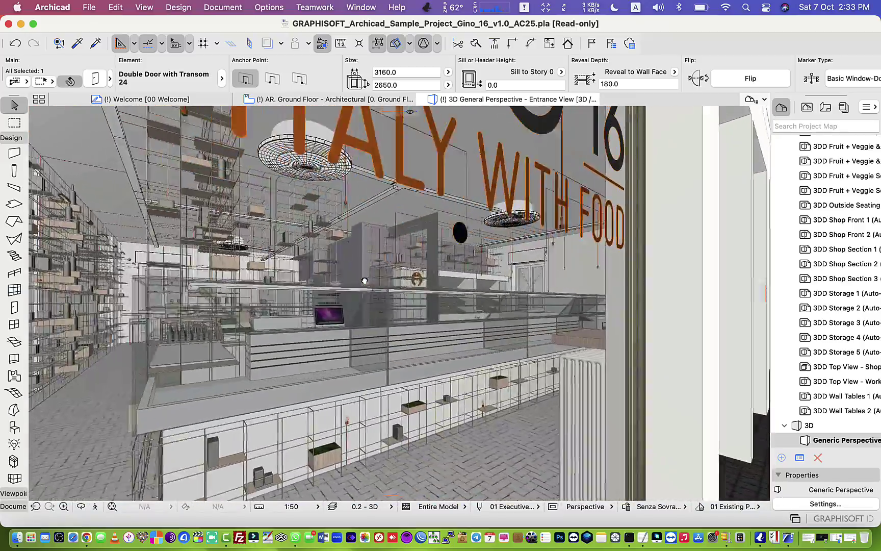
scroll(364, 280, "up", 2)
scroll(365, 280, "up", 2)
scroll(364, 281, "up", 2)
scroll(365, 281, "up", 3)
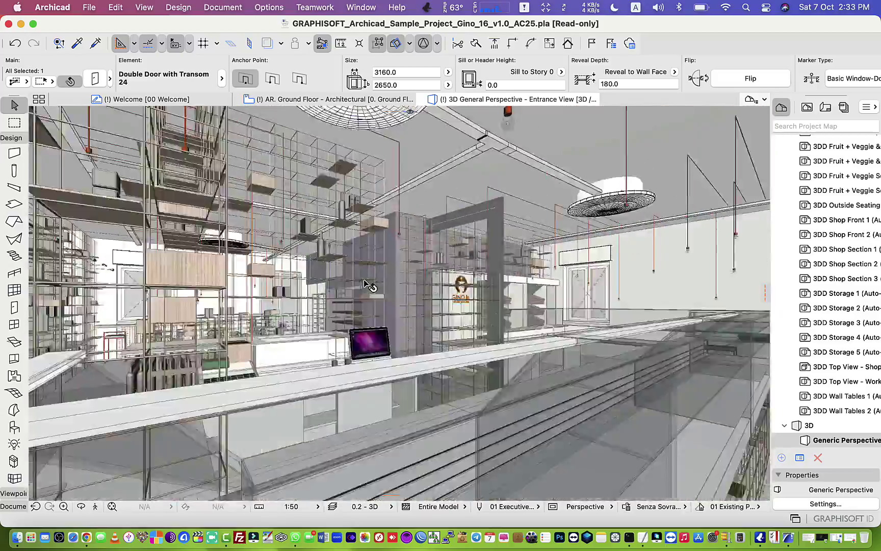
scroll(367, 283, "up", 3)
scroll(364, 281, "up", 2)
scroll(364, 281, "up", 3)
scroll(364, 280, "up", 3)
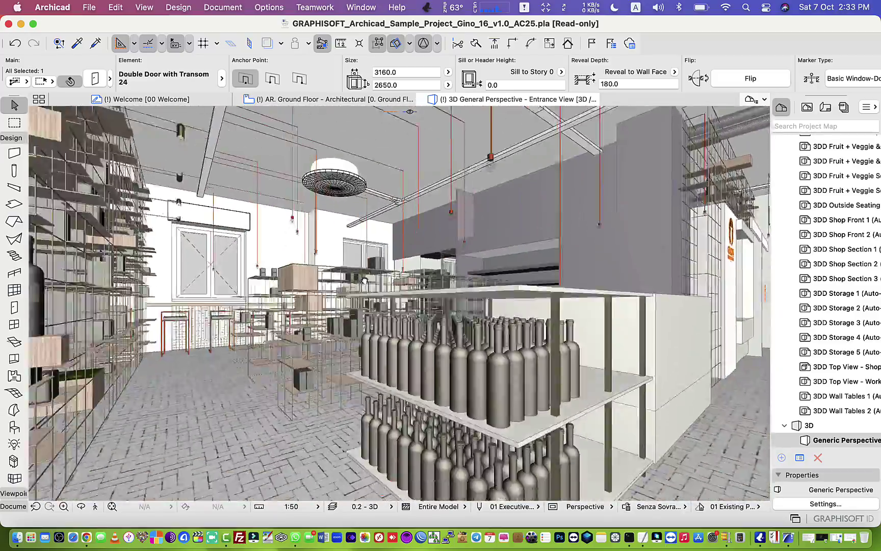
scroll(365, 280, "up", 3)
scroll(364, 280, "up", 3)
scroll(365, 281, "up", 3)
scroll(365, 282, "up", 2)
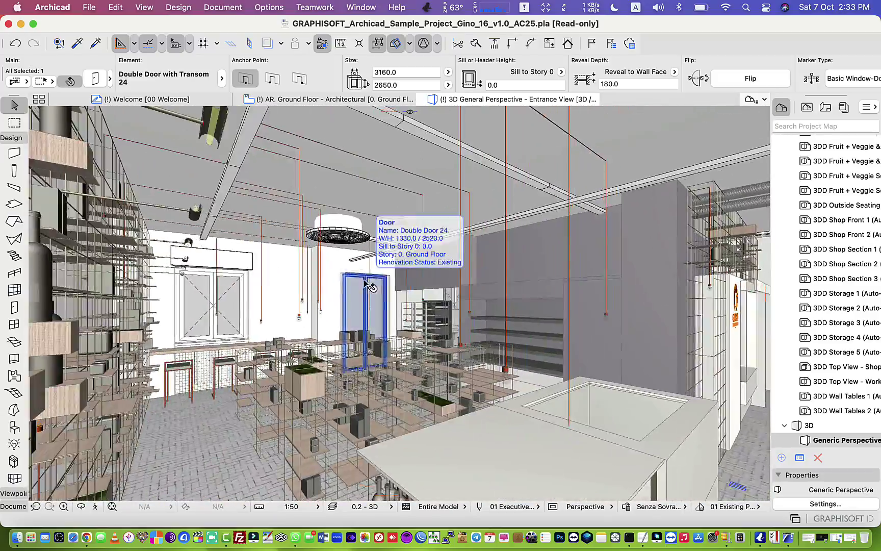
scroll(366, 283, "up", 2)
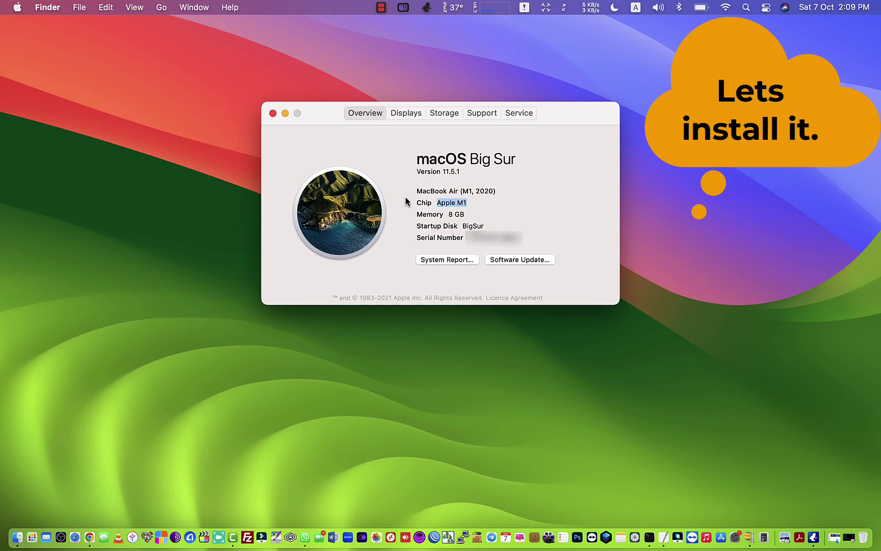
Step: Close About This Mac and open Archicad 26 Installer.app from the disk image window
left_click(273, 113)
mouse_move(848, 537)
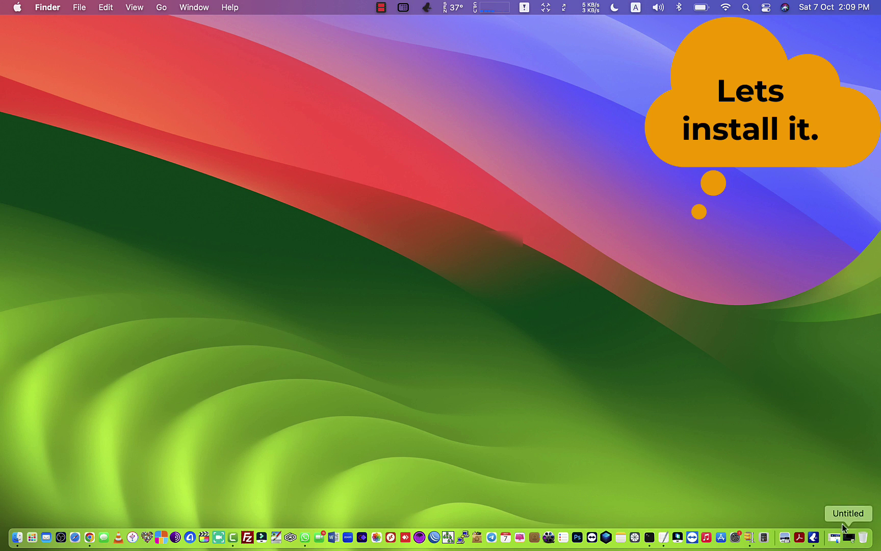
left_click(844, 510)
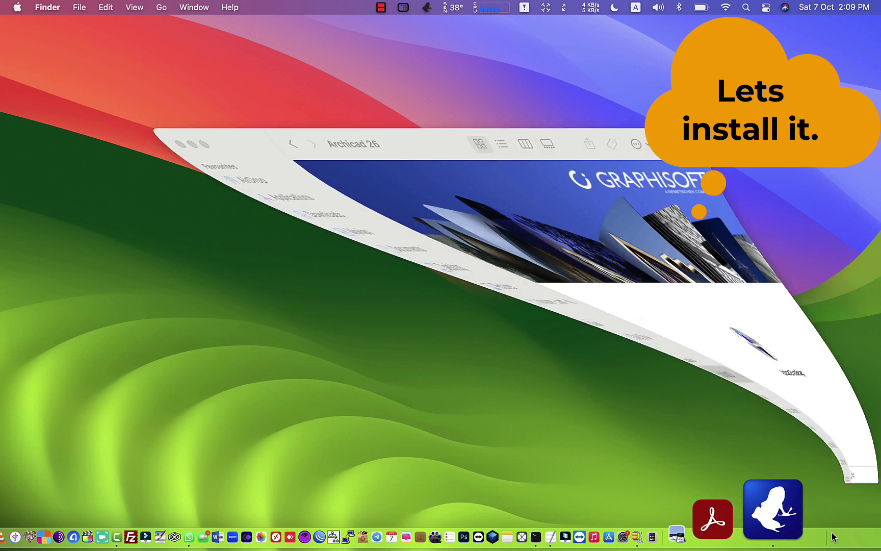
left_click(479, 320)
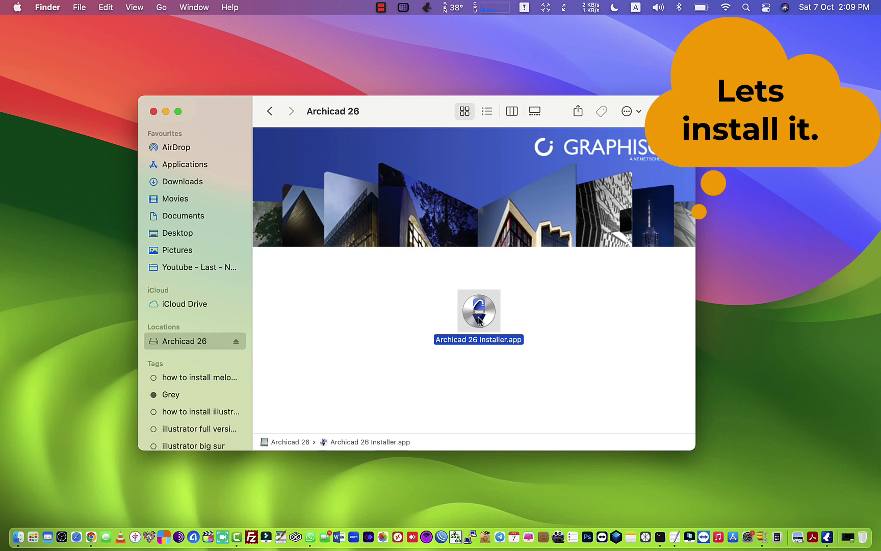
right_click(479, 320)
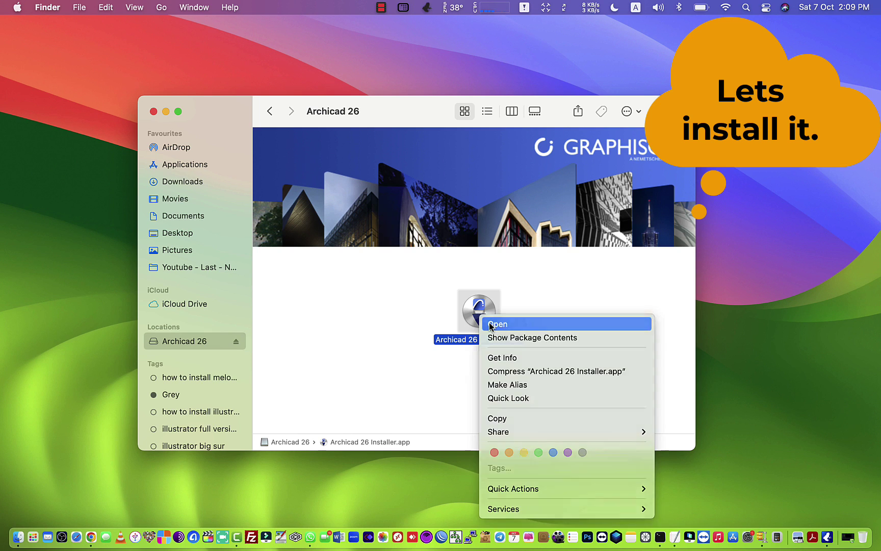
left_click(491, 324)
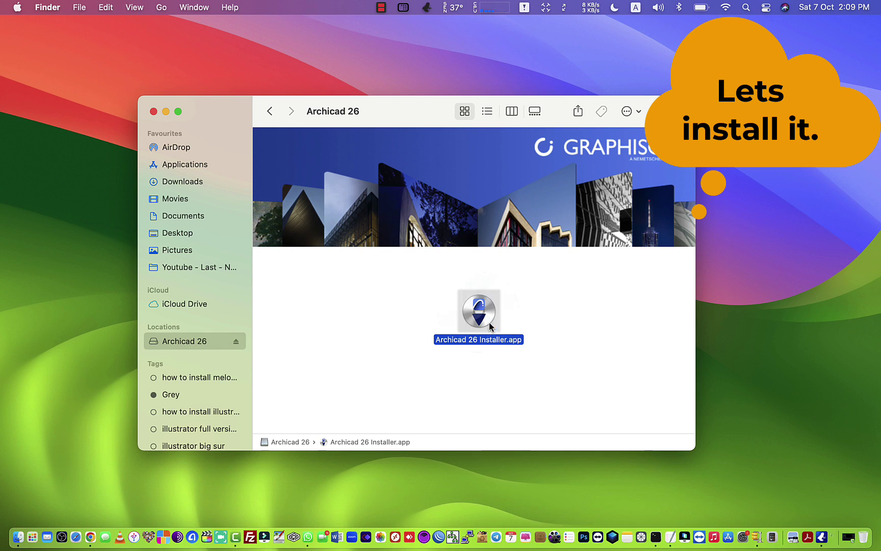
left_click(166, 111)
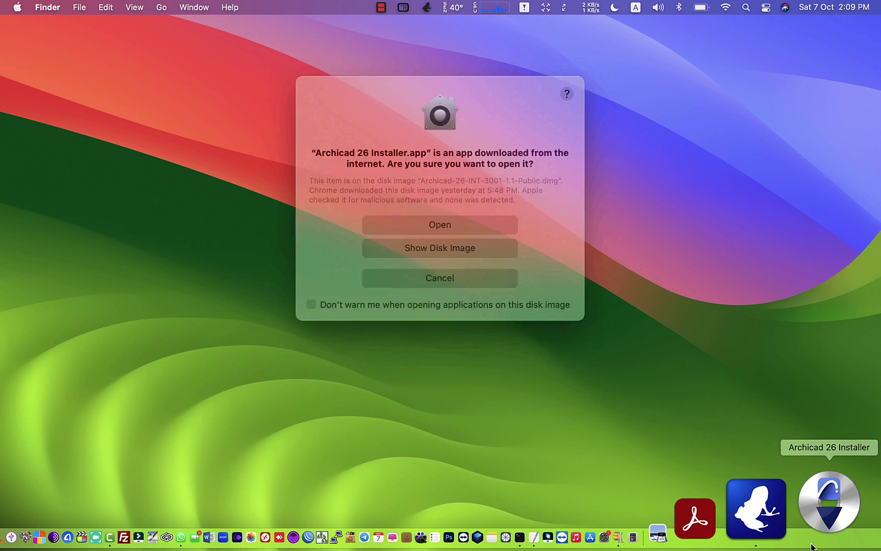
Step: Confirm the downloaded installer, accept the licence, keep the default folder, and install Typical
left_click(476, 223)
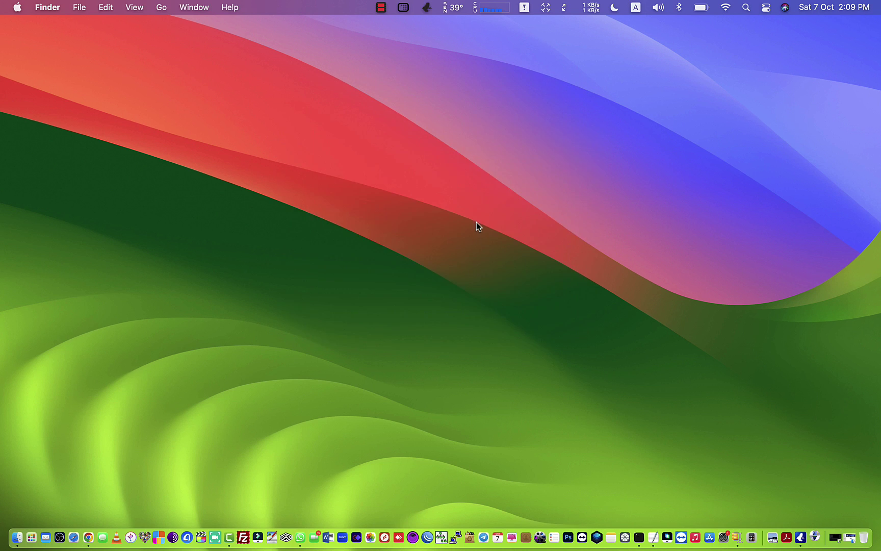
left_click(575, 413)
left_click(408, 369)
left_click(578, 413)
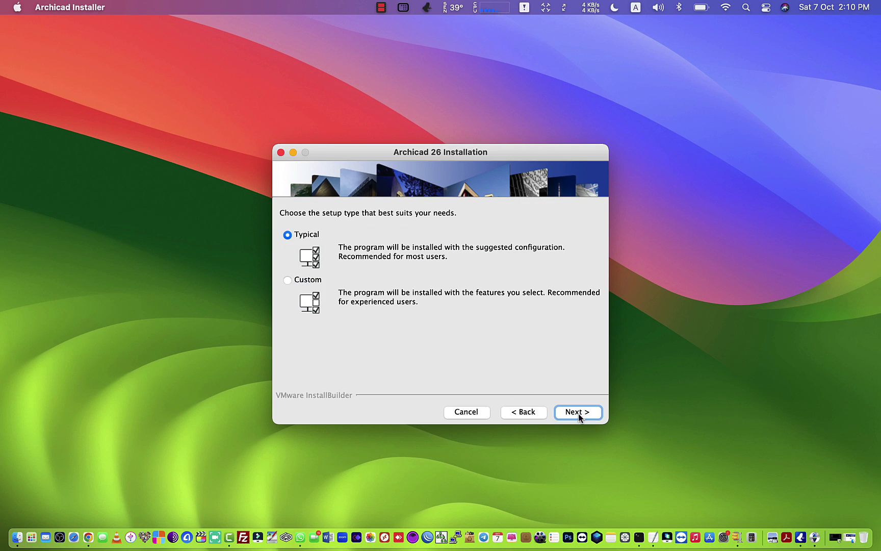
left_click(555, 409)
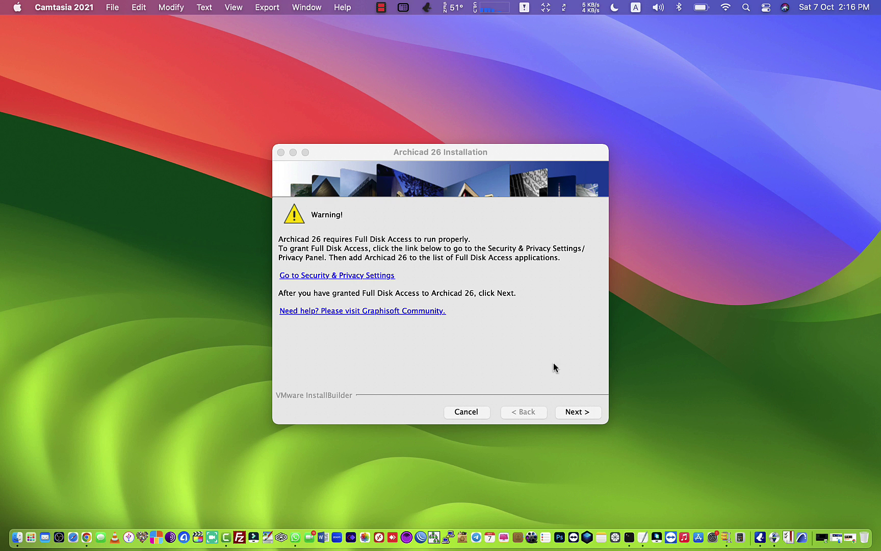
Step: Pass the Full Disk Access page, uncheck Check for Updates, and finish the installer
left_click(584, 414)
left_click(320, 254)
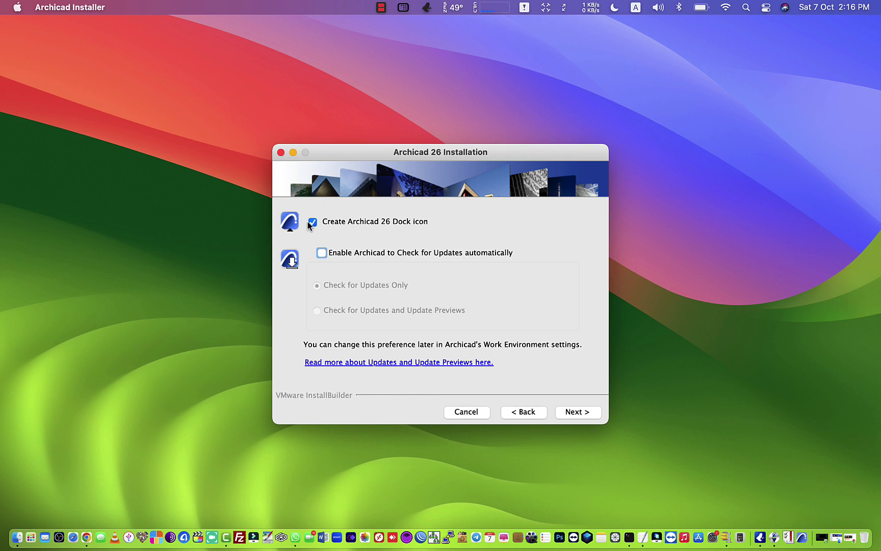
left_click(576, 412)
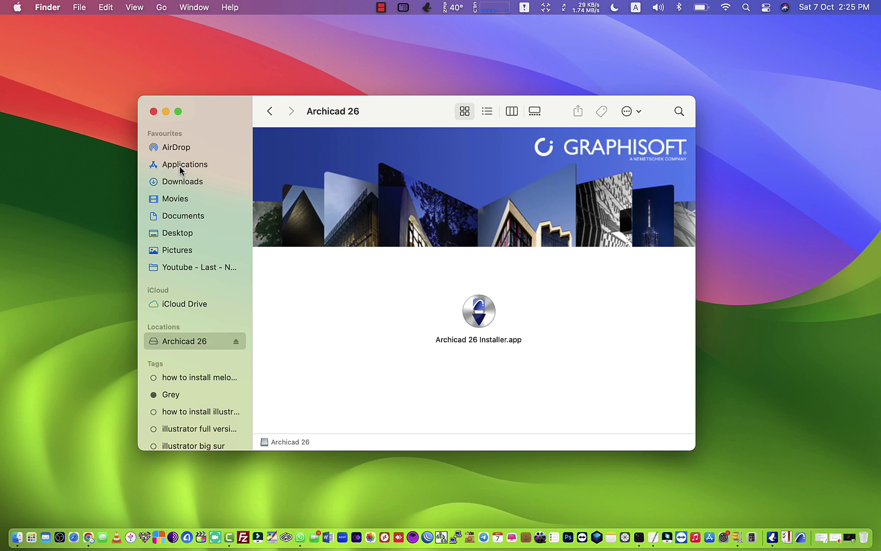
Step: Launch Archicad 26.app from Applications › Graphisoft › Archicad 26 and minimize Finder
left_click(180, 167)
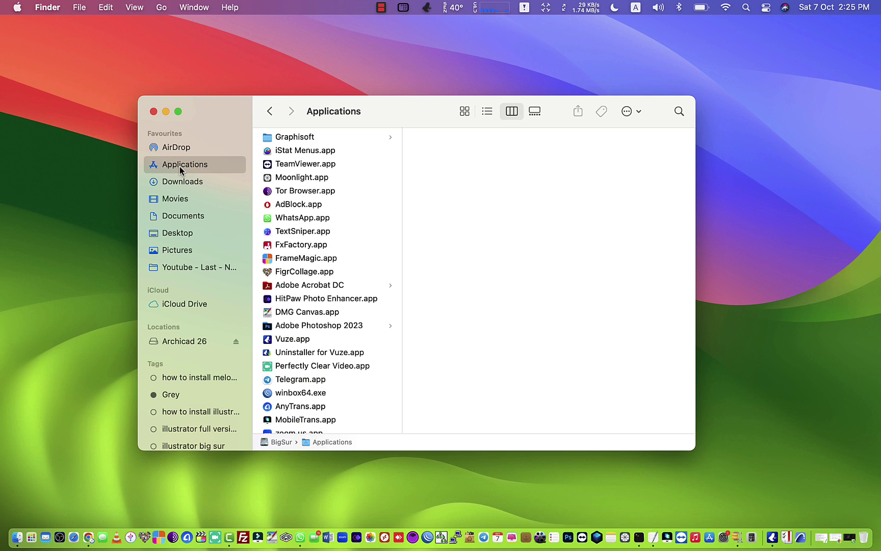
left_click(309, 137)
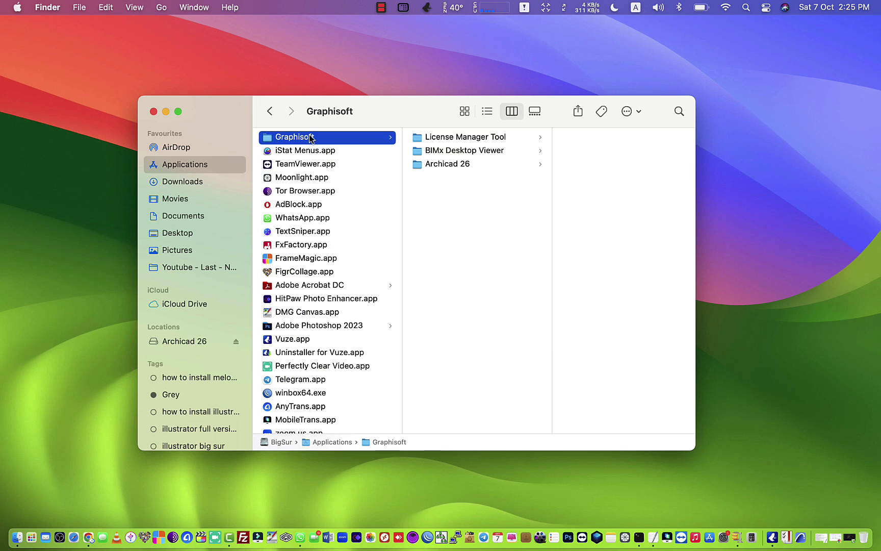
left_click(468, 163)
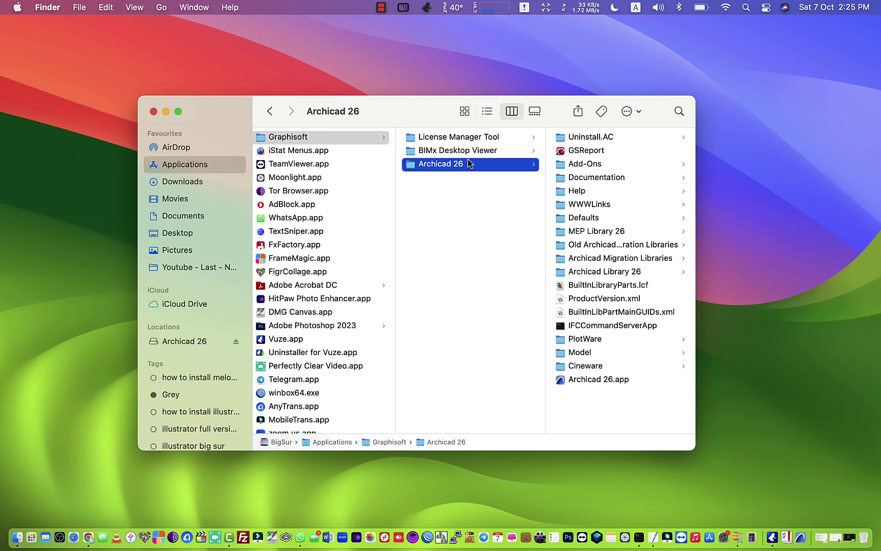
left_click(578, 382)
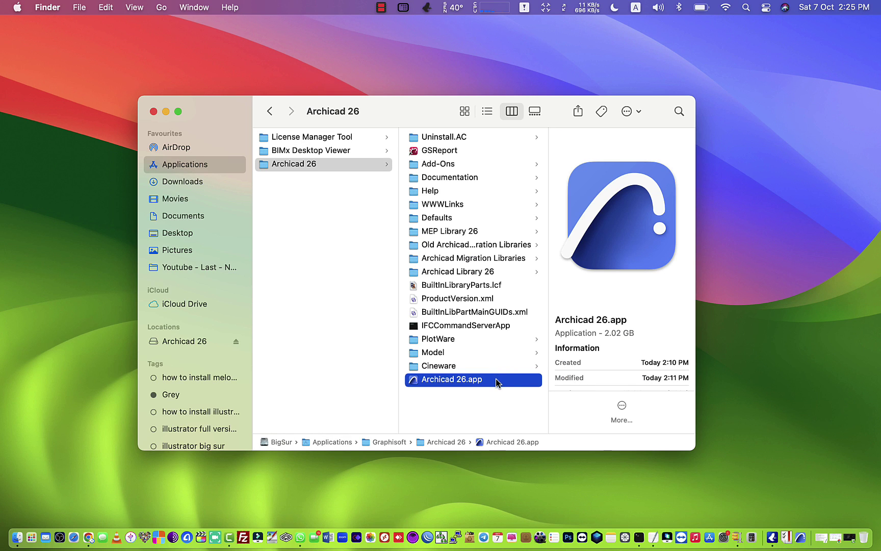
right_click(496, 379)
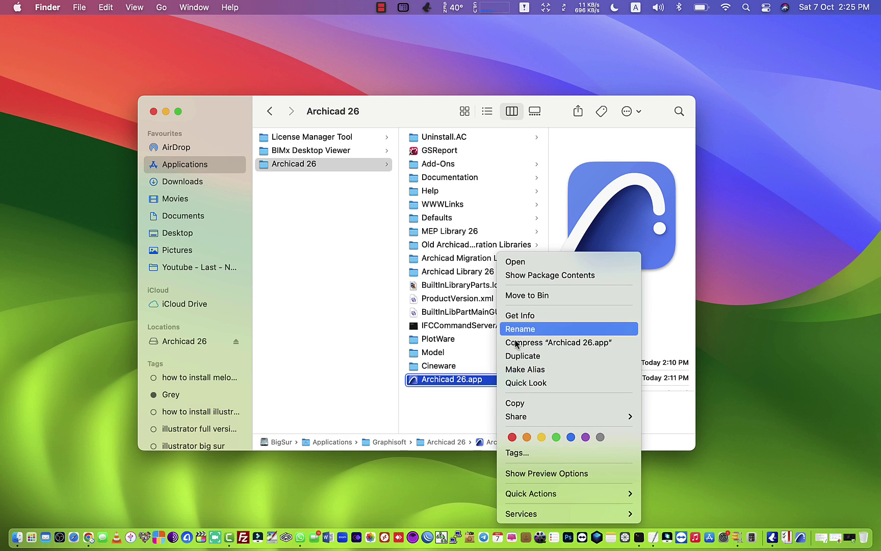
left_click(548, 264)
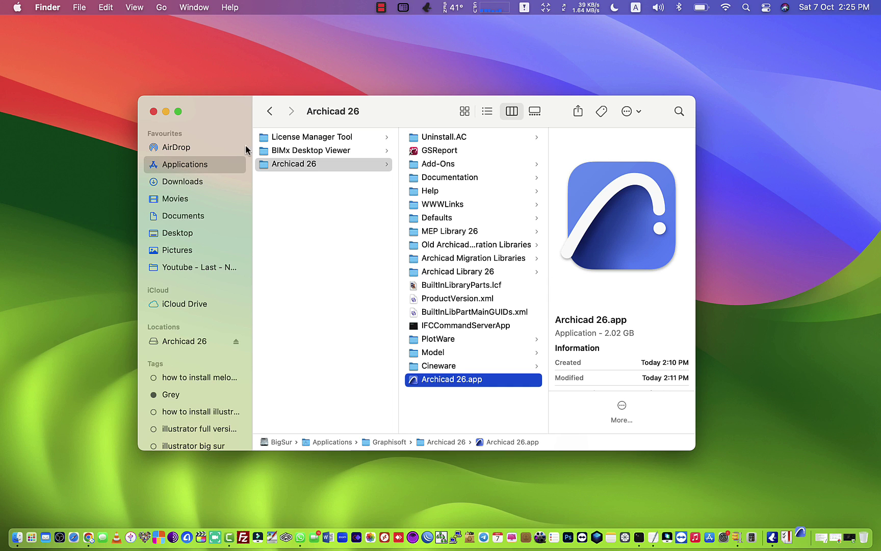
left_click(165, 111)
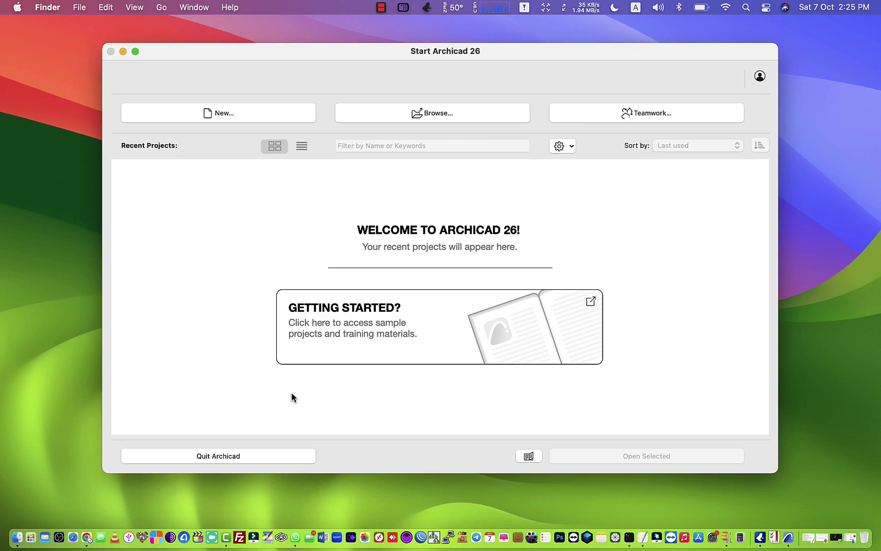
Step: Choose New... in the Start Archicad 26 welcome window
left_click(223, 114)
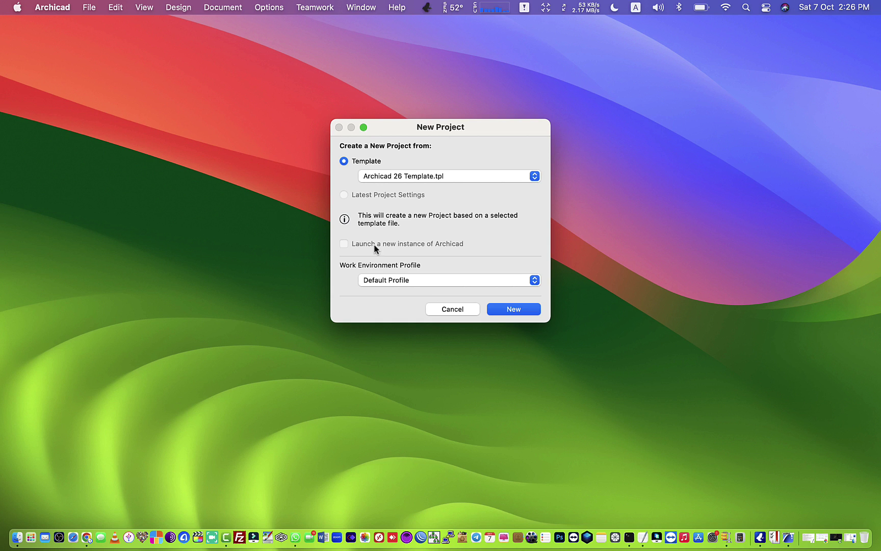
Step: Create the project from Archicad 26 Template.tpl with the Default Profile
left_click(504, 310)
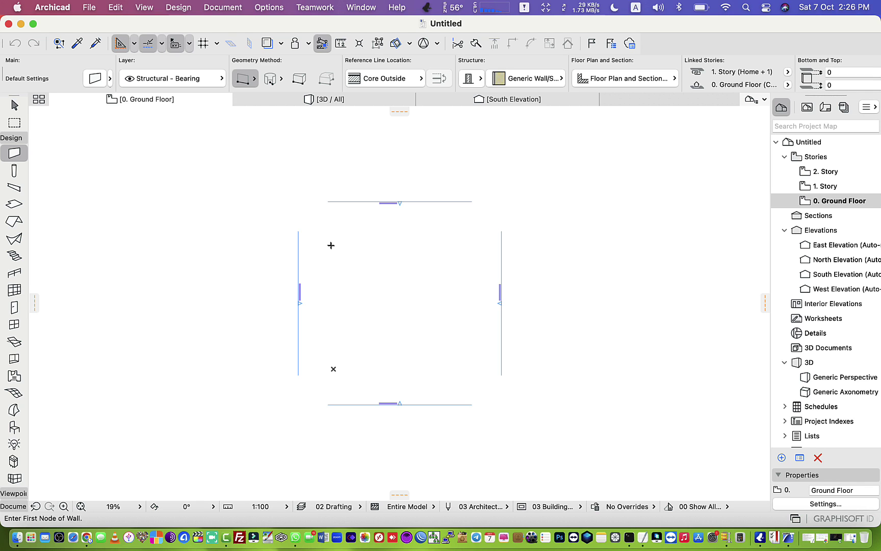
Step: Set the Working Units length unit to meters
left_click(88, 12)
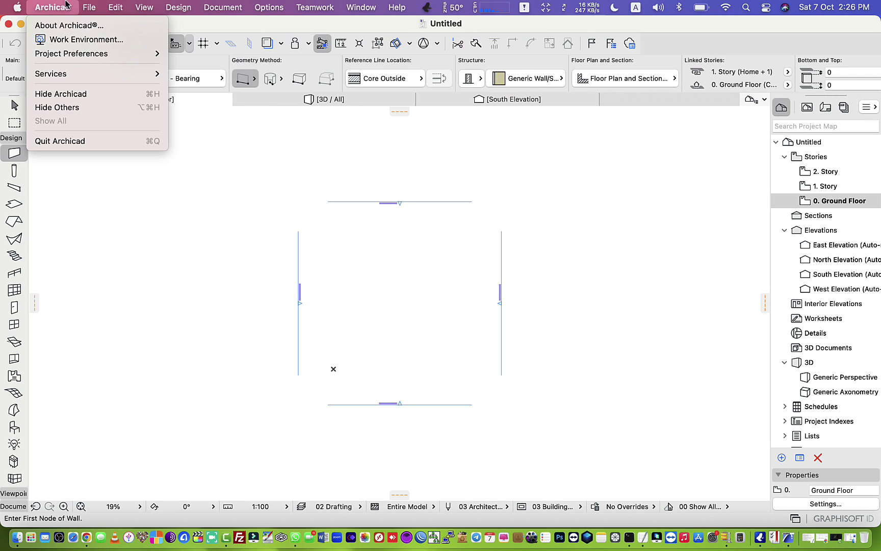
mouse_move(70, 54)
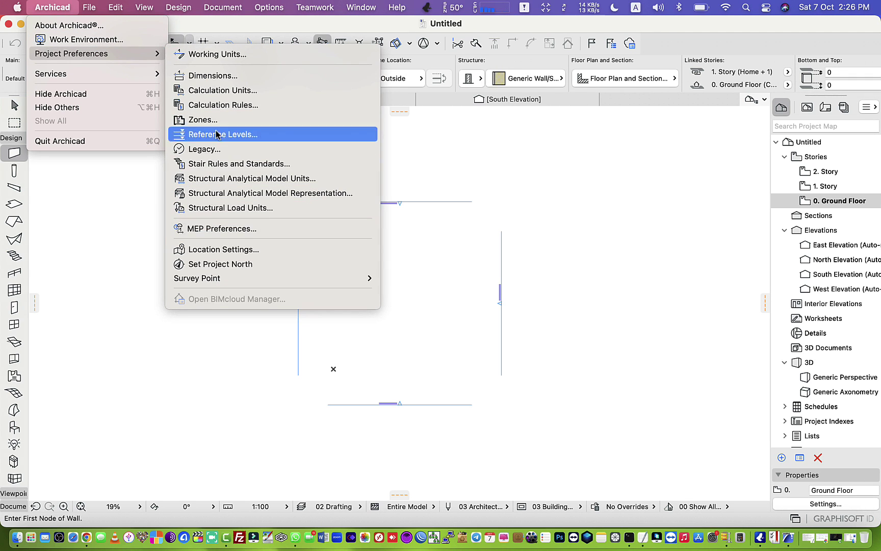
left_click(219, 54)
left_click(545, 113)
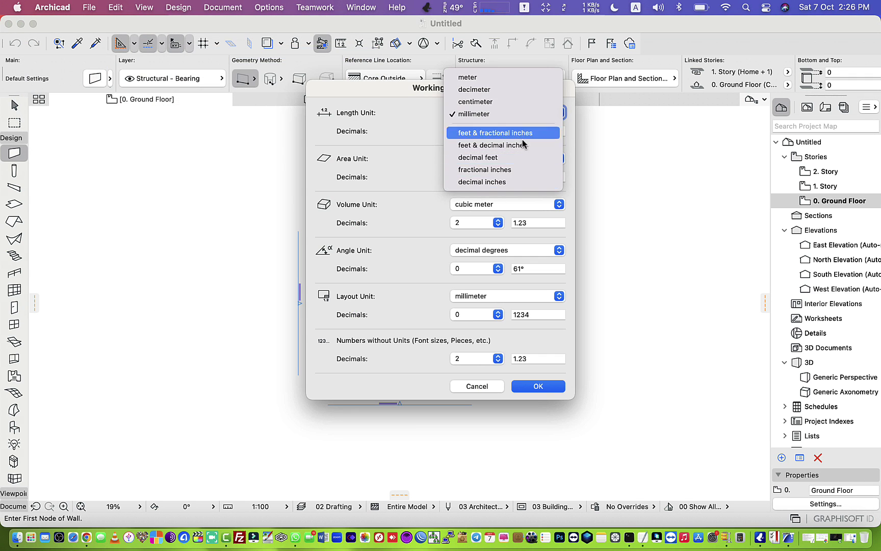
left_click(474, 77)
left_click(535, 386)
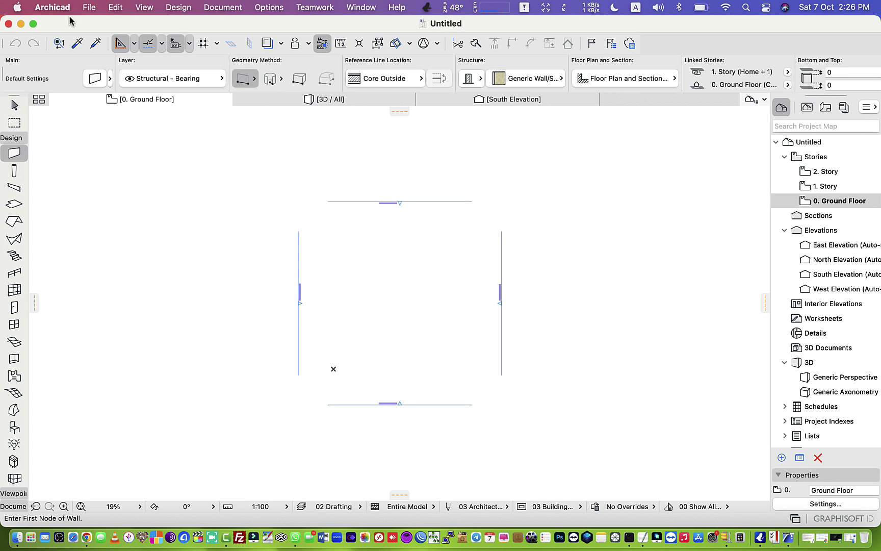
Step: Review the Stair Rules and Standards page in Project Preferences
left_click(52, 7)
mouse_move(71, 53)
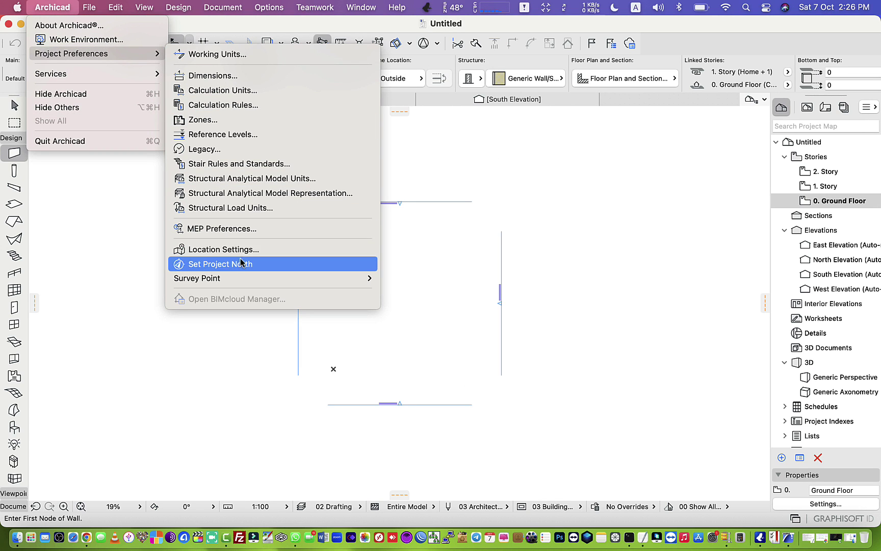
left_click(265, 104)
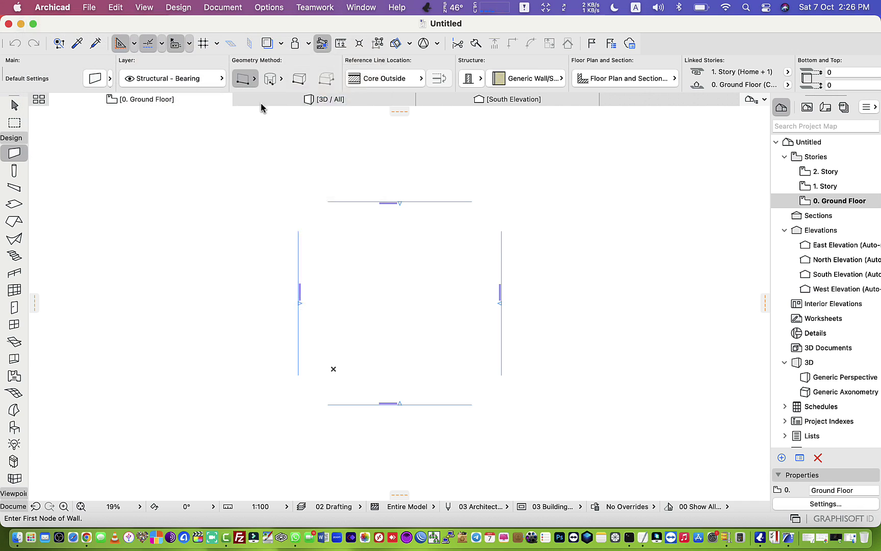
left_click(439, 81)
left_click(466, 128)
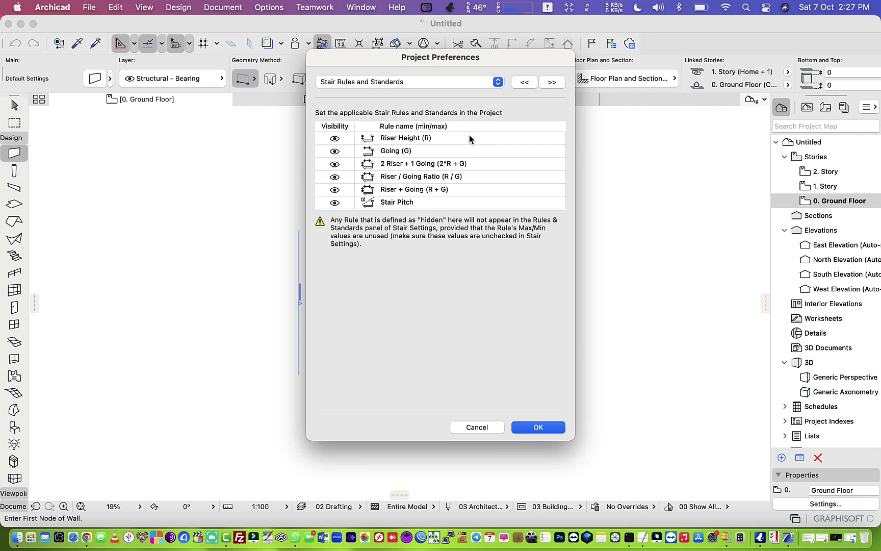
left_click(538, 428)
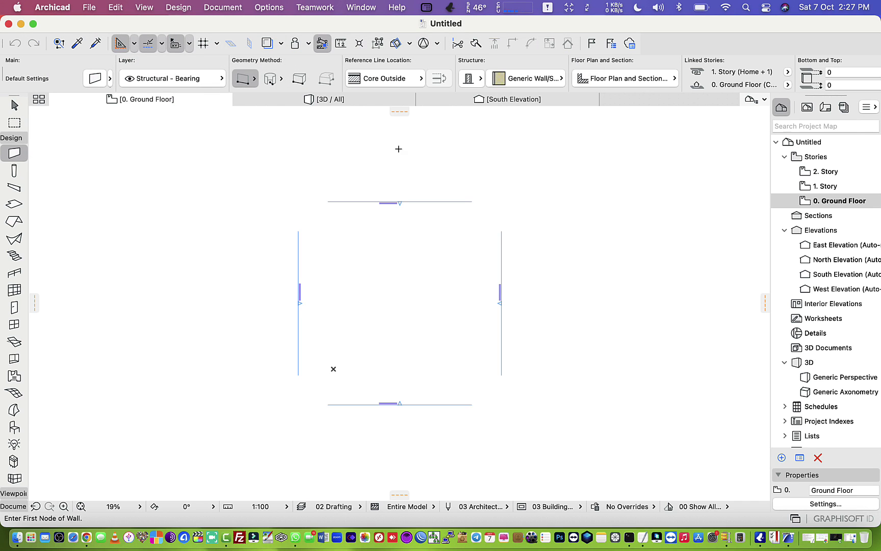
Step: Start a guide line at the left of the plan
left_click(162, 43)
left_click(209, 59)
left_click(306, 243)
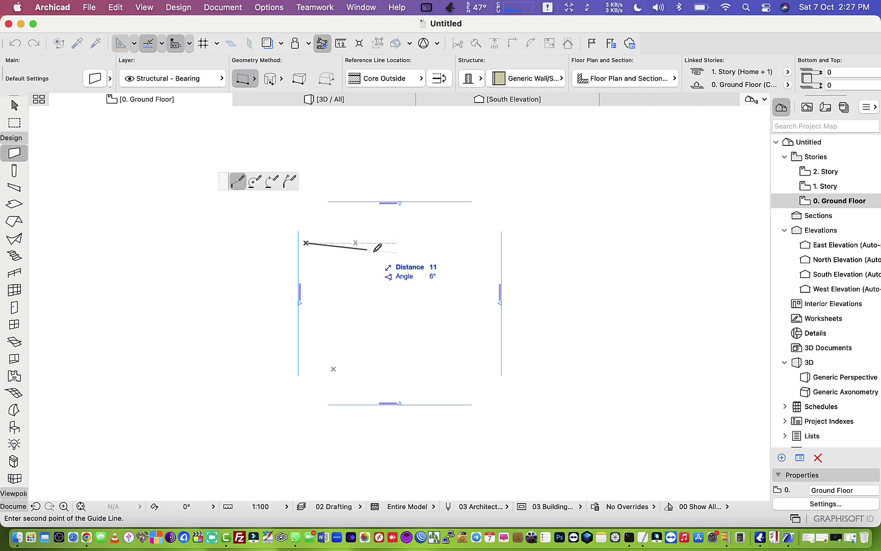
Step: Finish the top guide line, add a right-side wall, and draw two beams converging on it
left_click(475, 243)
left_click(475, 367)
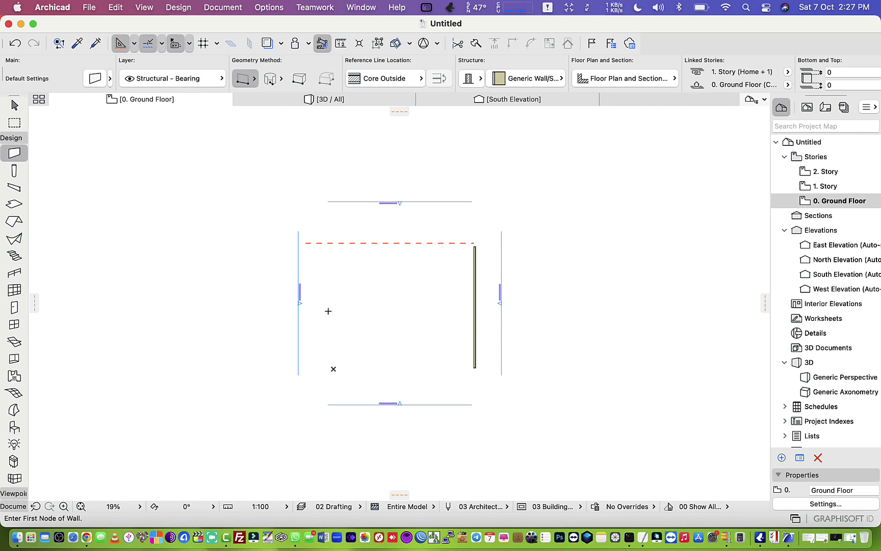
left_click(13, 170)
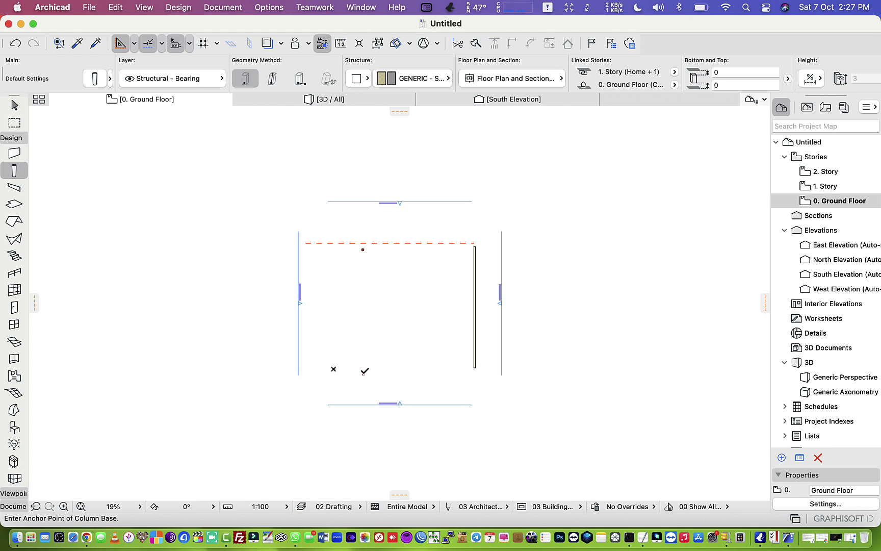
left_click(13, 187)
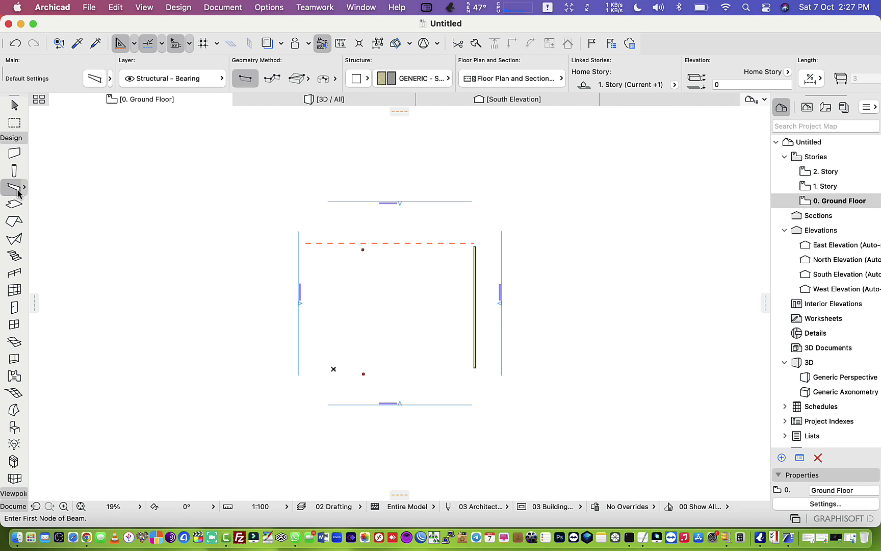
left_click(335, 292)
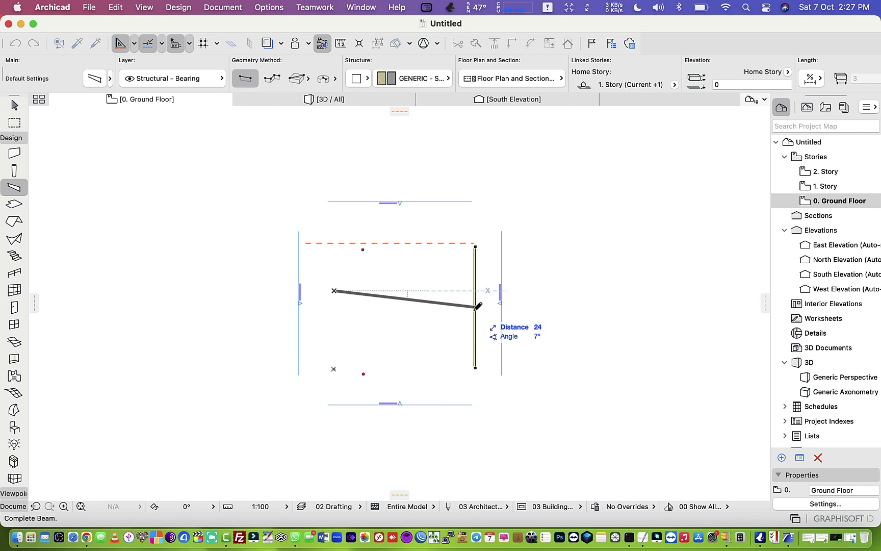
left_click(477, 306)
left_click(331, 290)
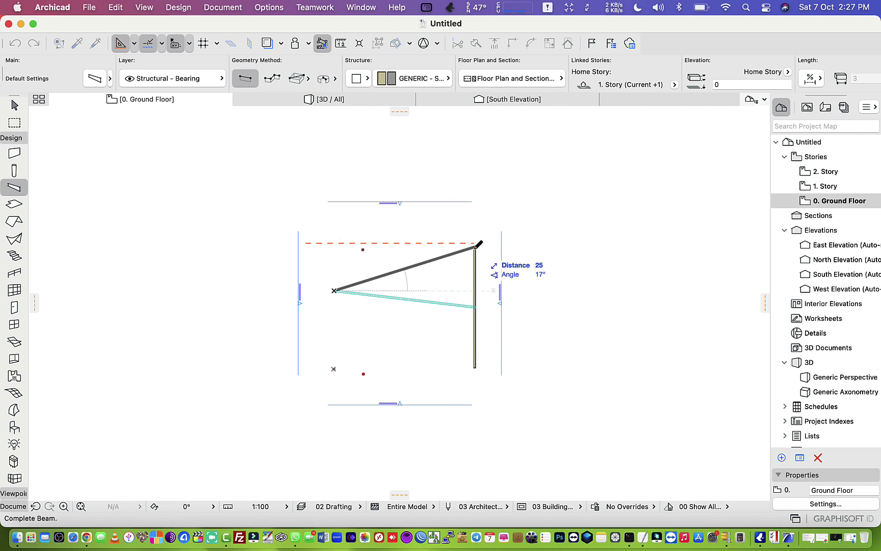
left_click(475, 247)
Step: Draw a diagonal beam across the lower part of the plan
left_click(422, 48)
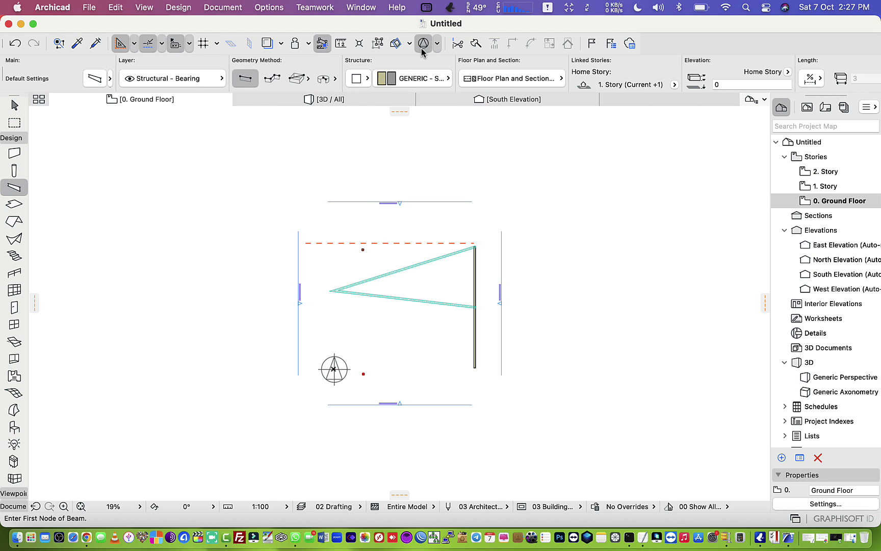
left_click(335, 378)
left_click(308, 44)
left_click(355, 73)
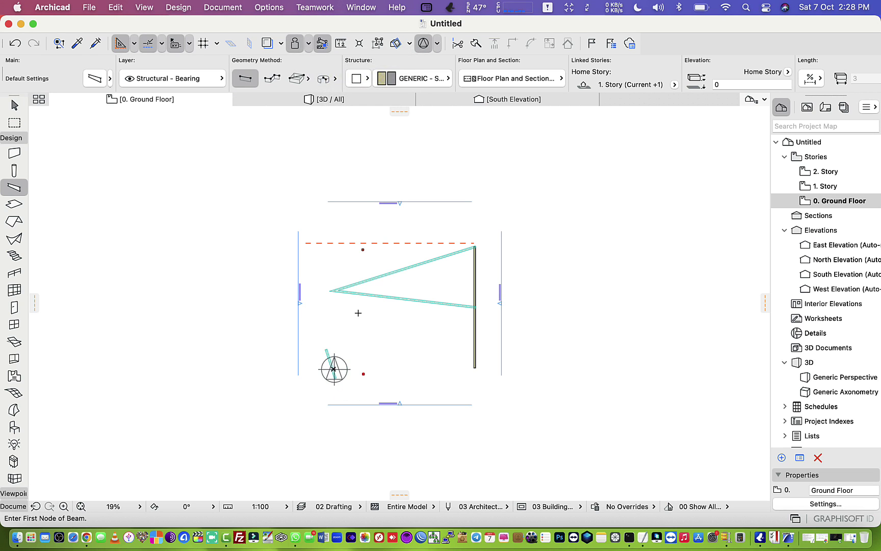
left_click(358, 311)
left_click(430, 400)
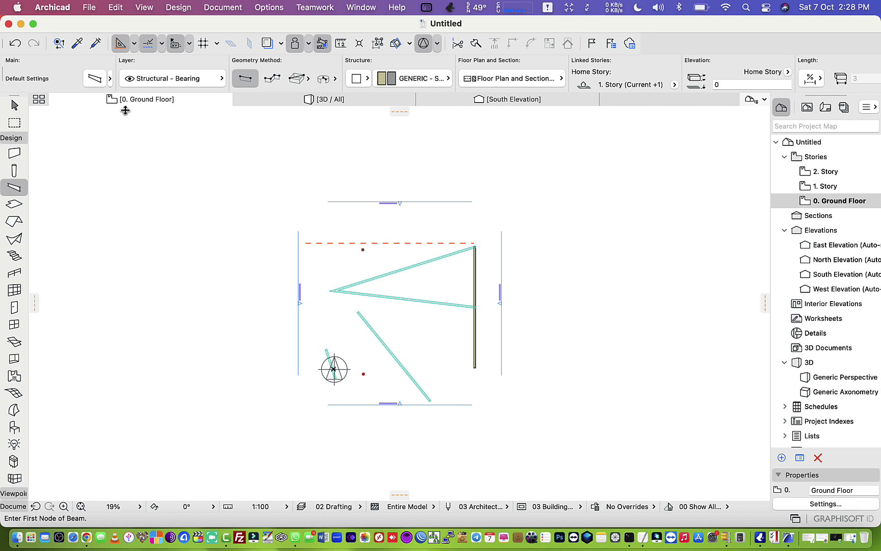
Step: Pick the Window tool, then show the model in the 3D / All view and orbit it
left_click(15, 325)
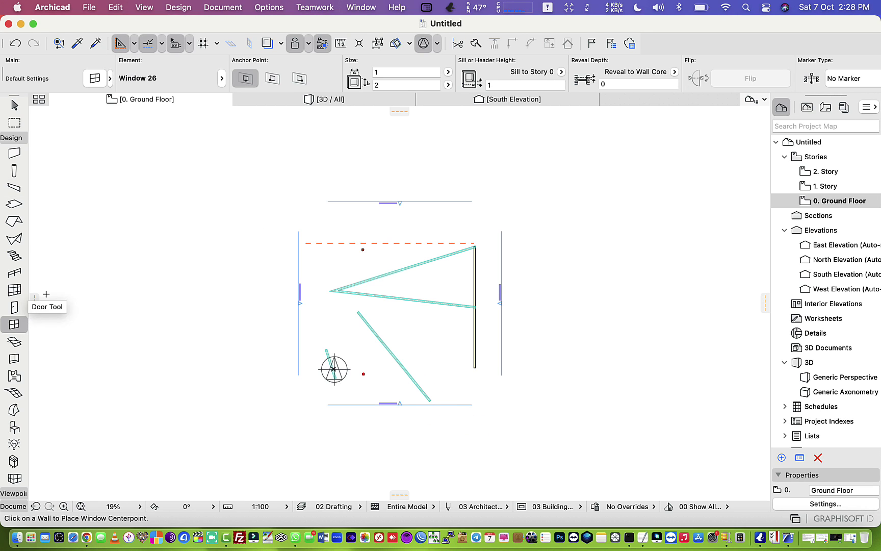
left_click(377, 44)
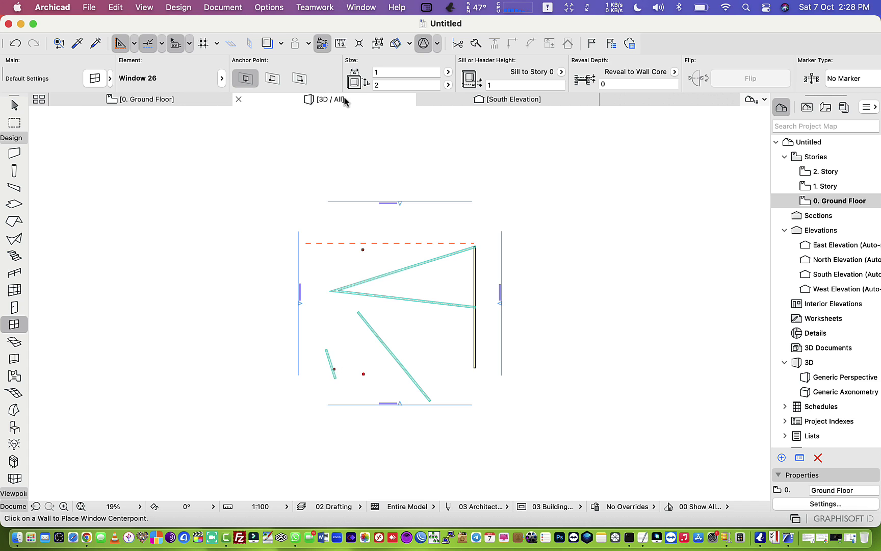
scroll(442, 357, "down", 3)
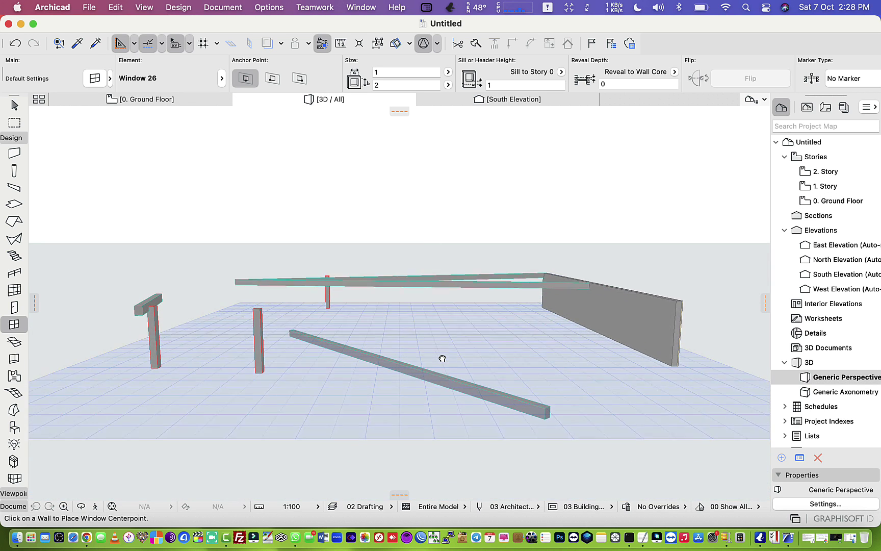
scroll(442, 358, "down", 2)
scroll(442, 358, "down", 2)
scroll(442, 358, "down", 3)
scroll(428, 381, "up", 2)
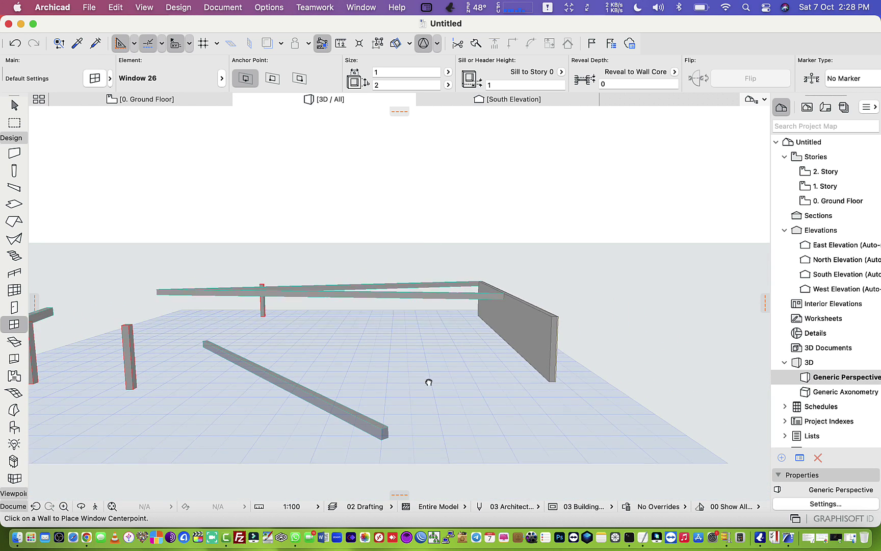
scroll(428, 382, "up", 2)
scroll(428, 382, "up", 3)
scroll(429, 381, "up", 3)
scroll(428, 381, "right", 2, "shift")
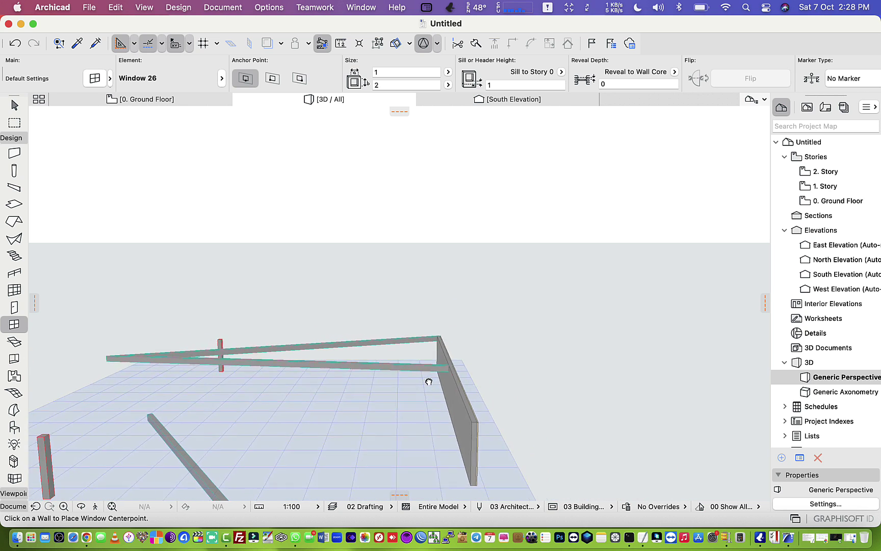
scroll(428, 381, "right", 3, "shift")
scroll(429, 381, "right", 3, "shift")
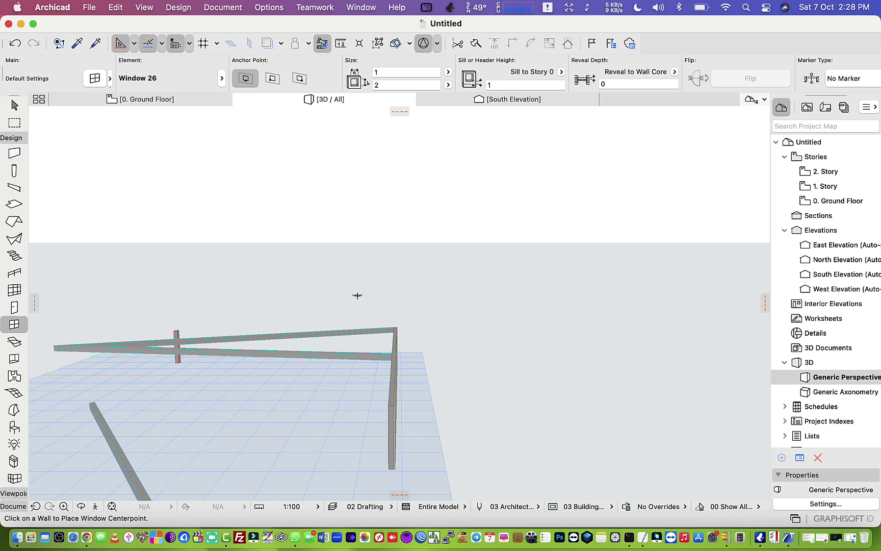
scroll(172, 388, "right", 1, "shift")
scroll(172, 388, "right", 3, "shift")
scroll(171, 388, "right", 3, "shift")
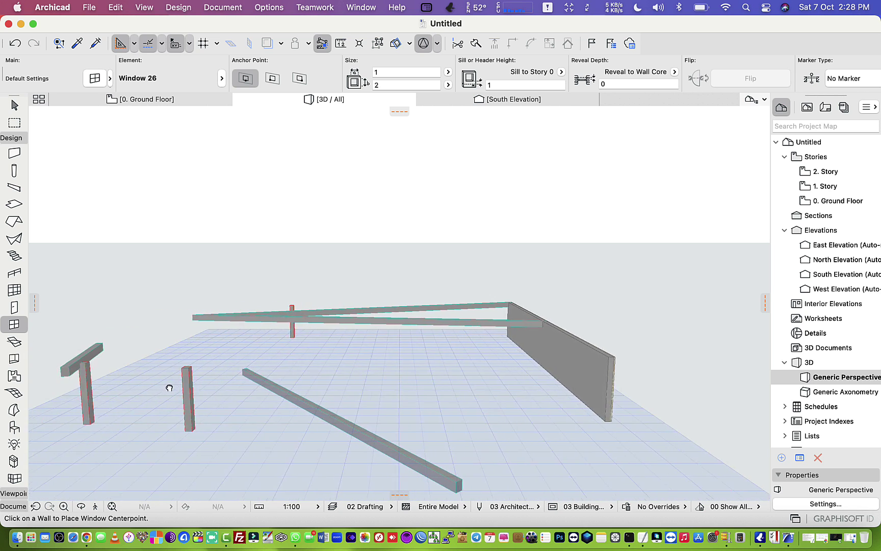
scroll(169, 387, "right", 3, "shift")
Step: Check the model in the South Elevation, then return to the 3D / All perspective
left_click(516, 101)
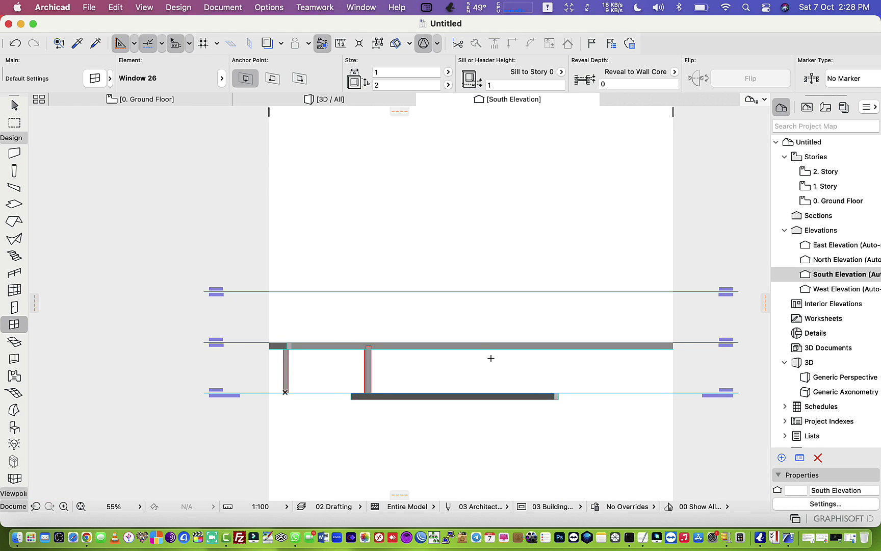
scroll(491, 357, "down", 3)
scroll(490, 358, "down", 1)
scroll(490, 358, "down", 3)
scroll(491, 358, "up", 5)
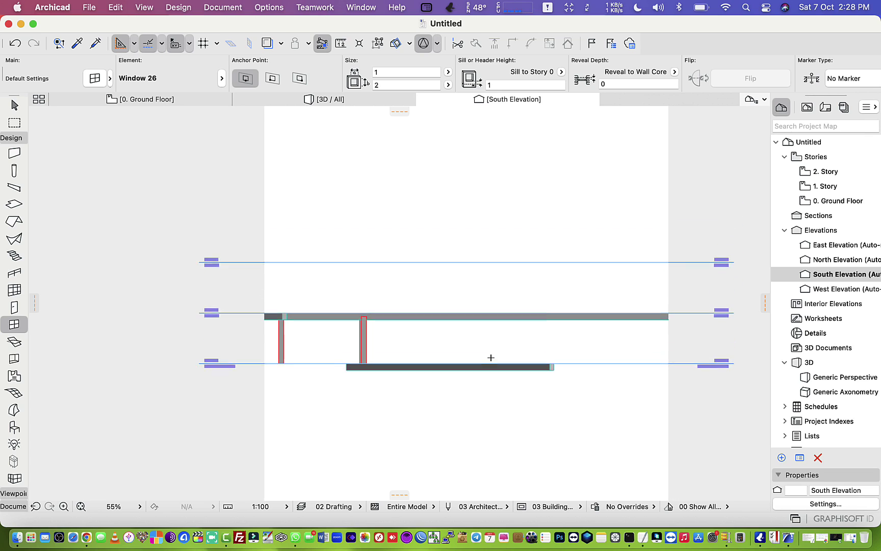
scroll(490, 358, "up", 2)
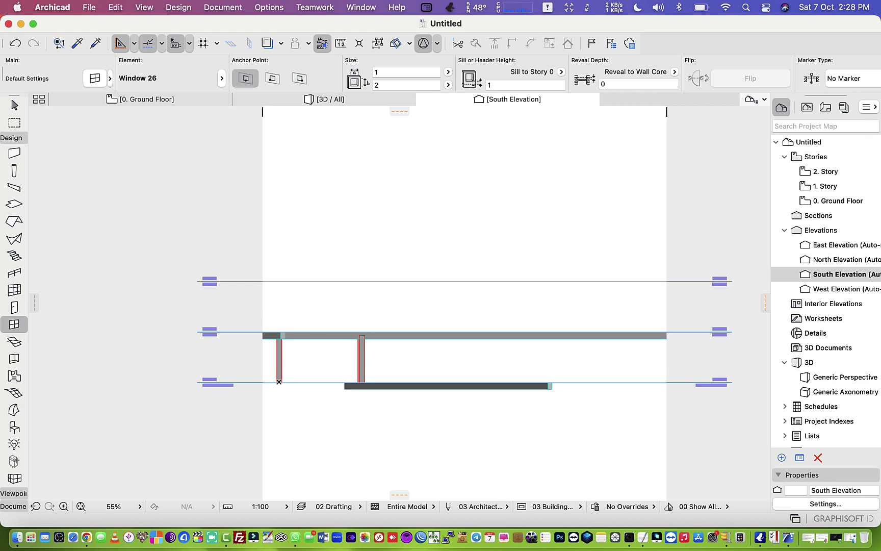
left_click(326, 101)
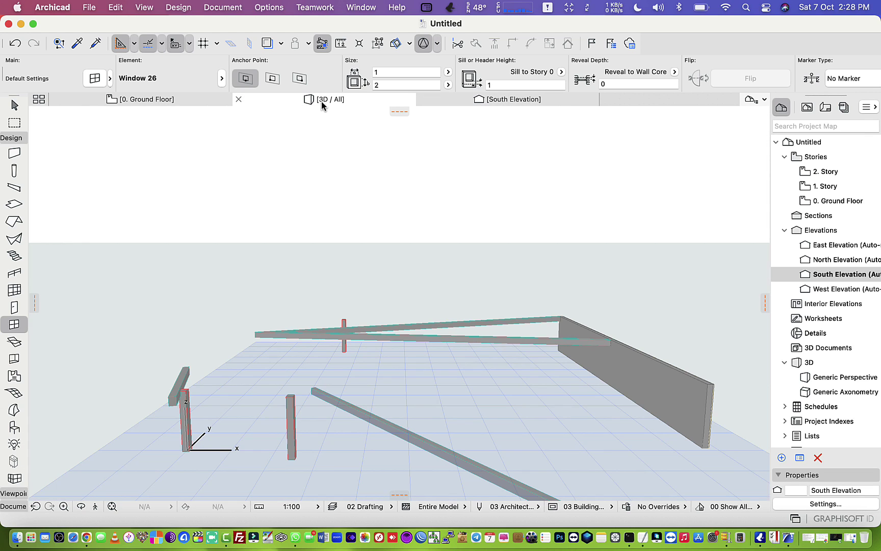
Step: Place another armchair on the floor with the Object tool
left_click(14, 428)
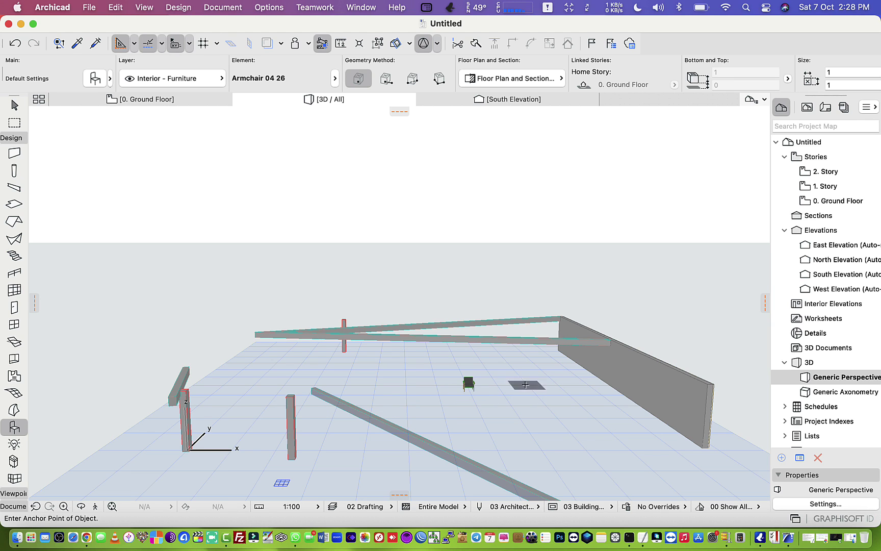
scroll(550, 383, "up", 3)
scroll(551, 384, "up", 5)
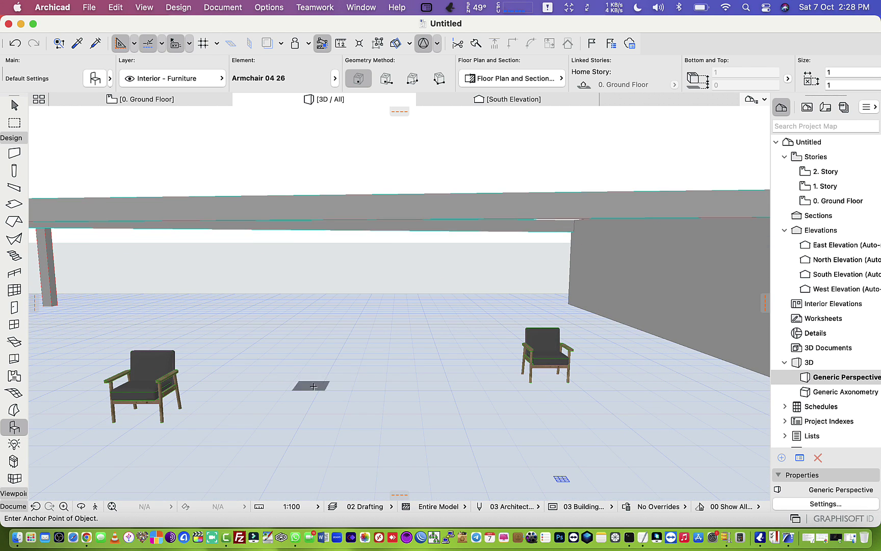
left_click(374, 382)
Step: Insert a door into the right wall
left_click(15, 307)
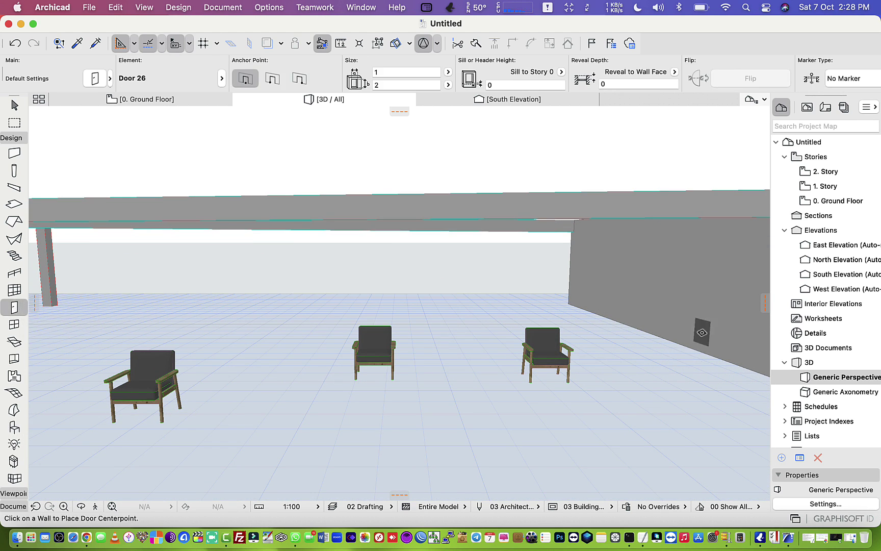
left_click(709, 326)
scroll(312, 312, "right", 5)
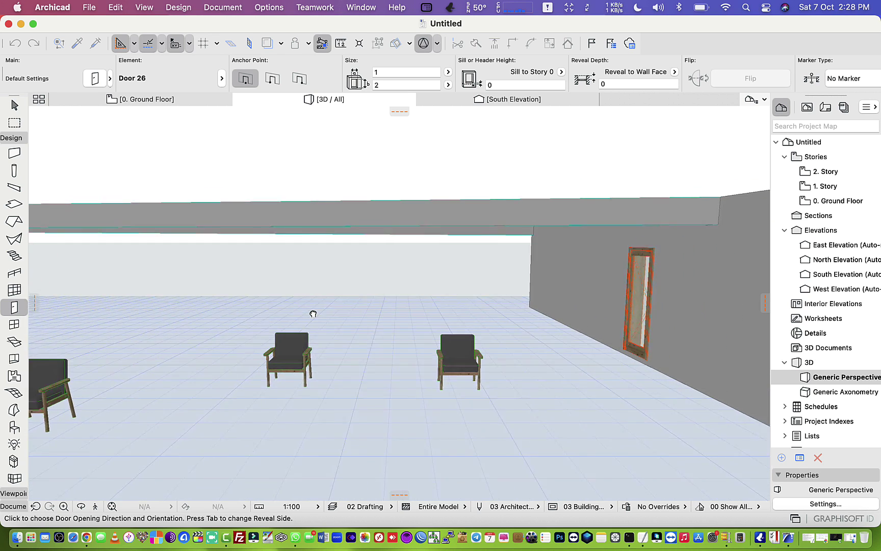
scroll(312, 313, "right", 3)
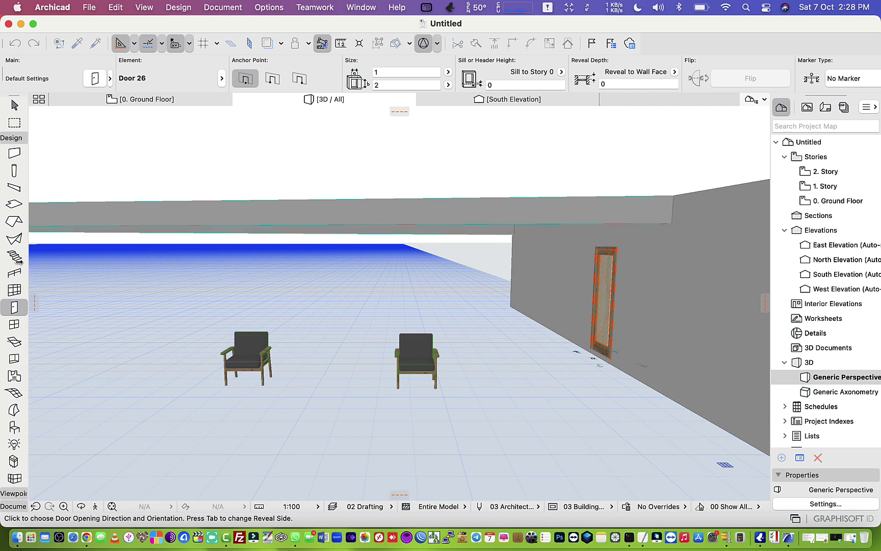
Step: Place two pumps by the wall and a lamp on the wall, then show 0. Ground Floor
left_click(14, 461)
left_click(639, 397)
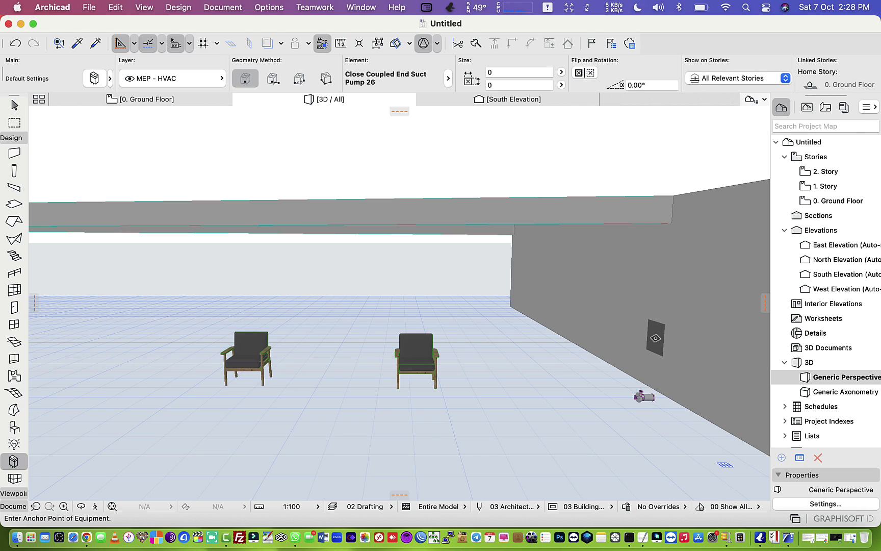
left_click(688, 417)
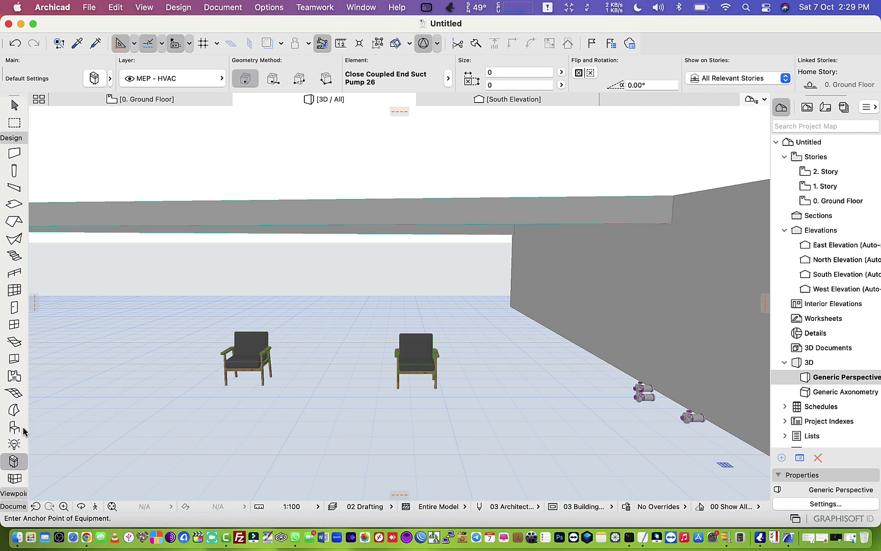
left_click(14, 443)
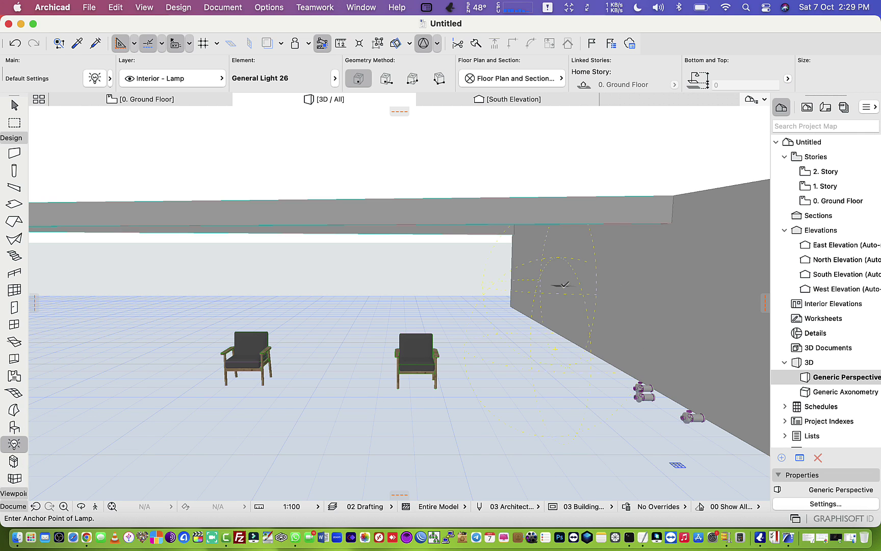
left_click(816, 334)
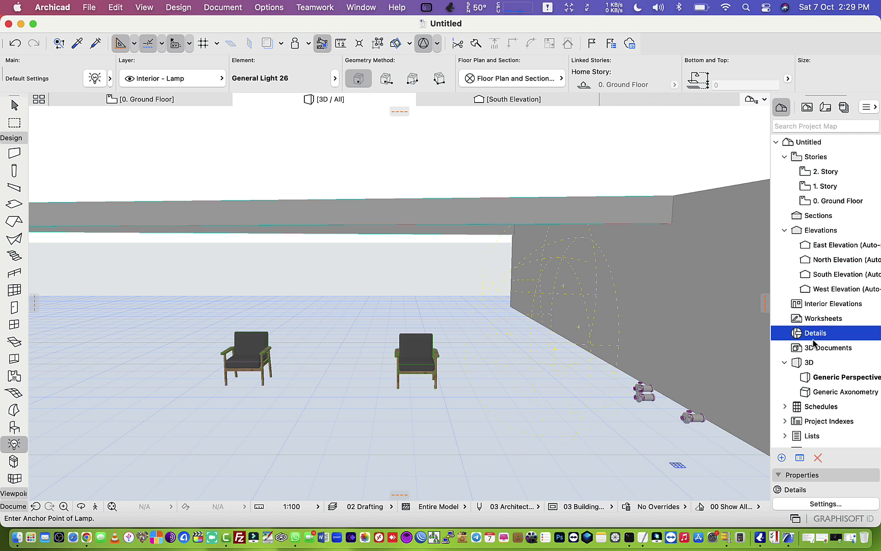
left_click(14, 358)
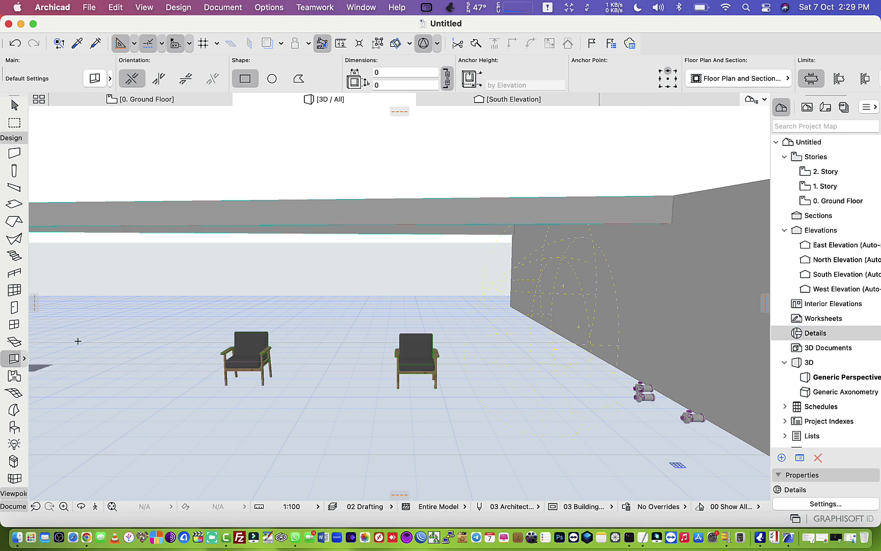
left_click(670, 349)
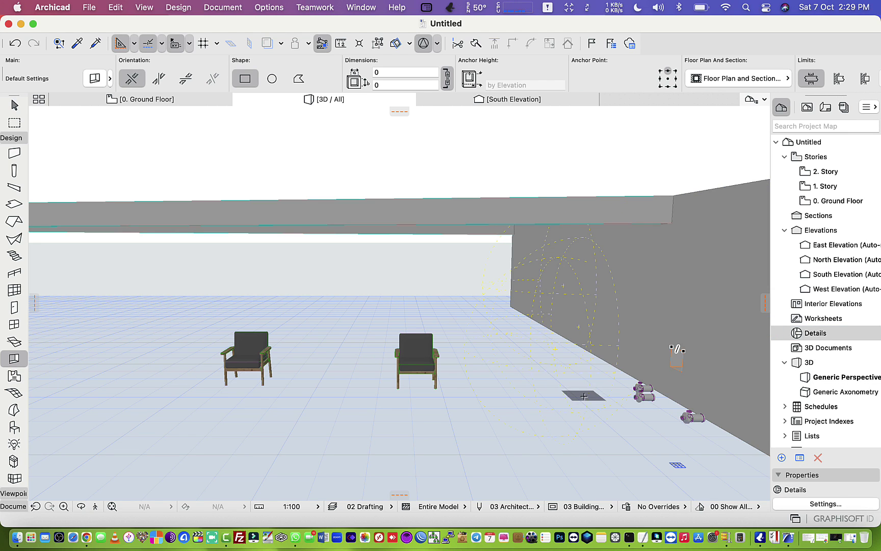
left_click(163, 99)
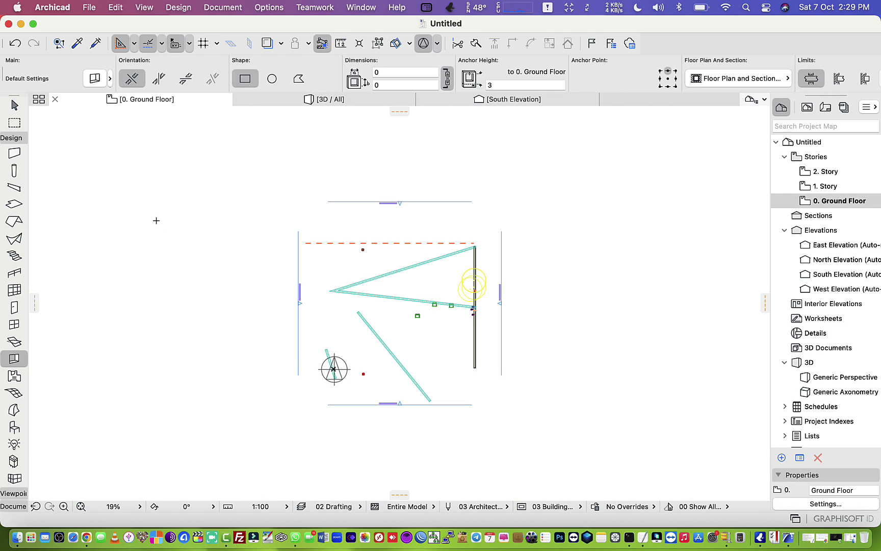
Step: Open GRAPHISOFT_Archicad_Sample_Project_Gino_16_v1.0_AC25.pla from the Downloads folder
left_click(89, 7)
left_click(323, 43)
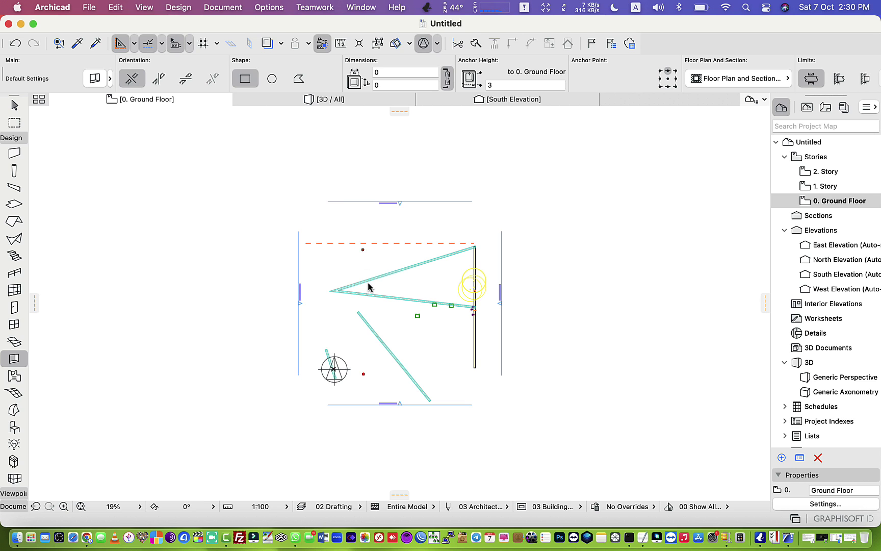
left_click(240, 120)
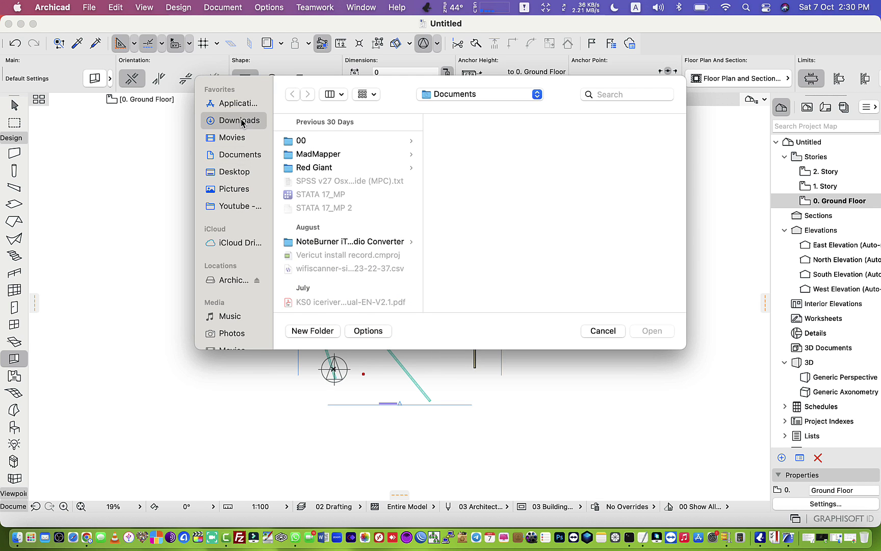
left_click(331, 181)
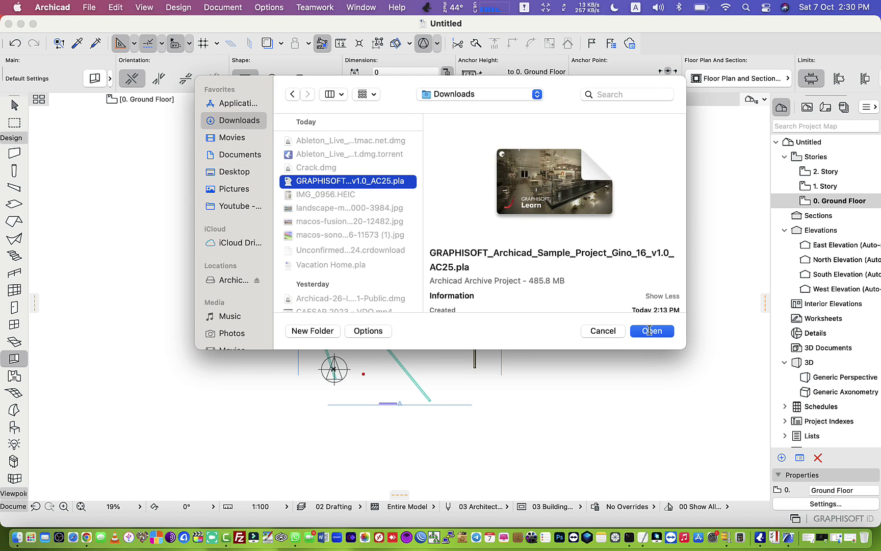
left_click(652, 330)
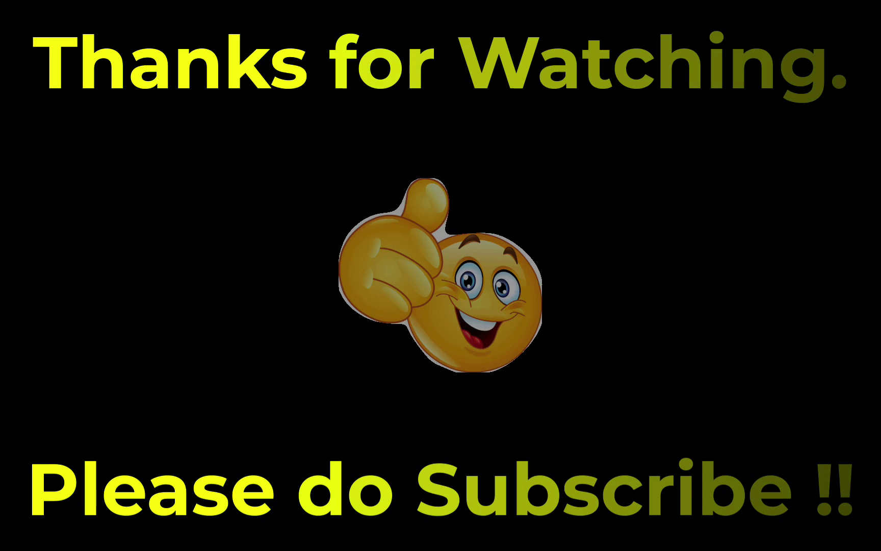